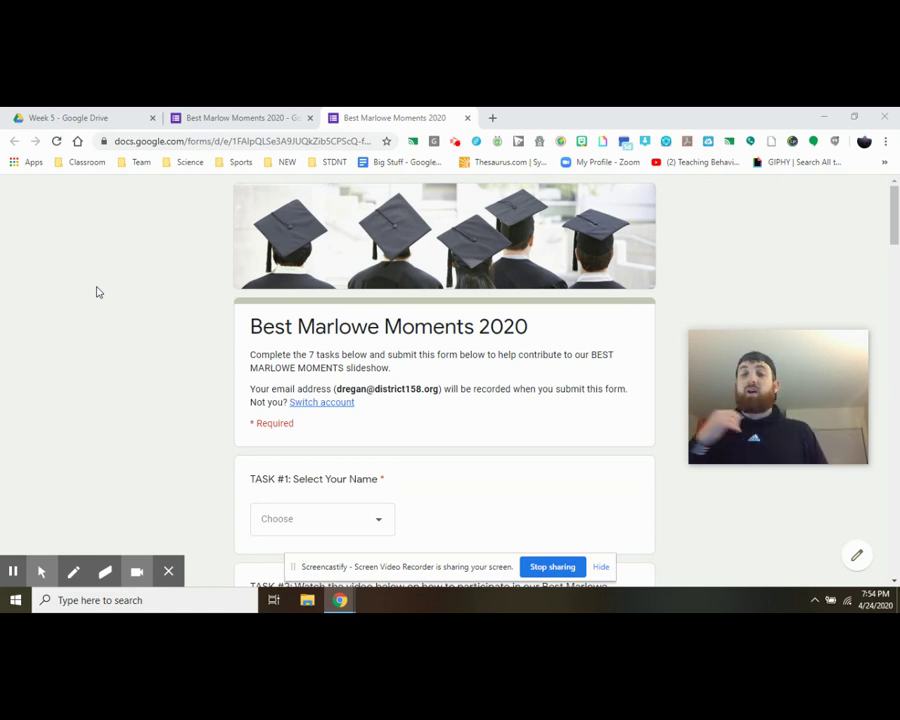
Choose TEACHER as the name in the Task #1 dropdown.
{"action": "scroll", "coordinate": [96, 293], "scroll_direction": "down", "scroll_amount": 1}
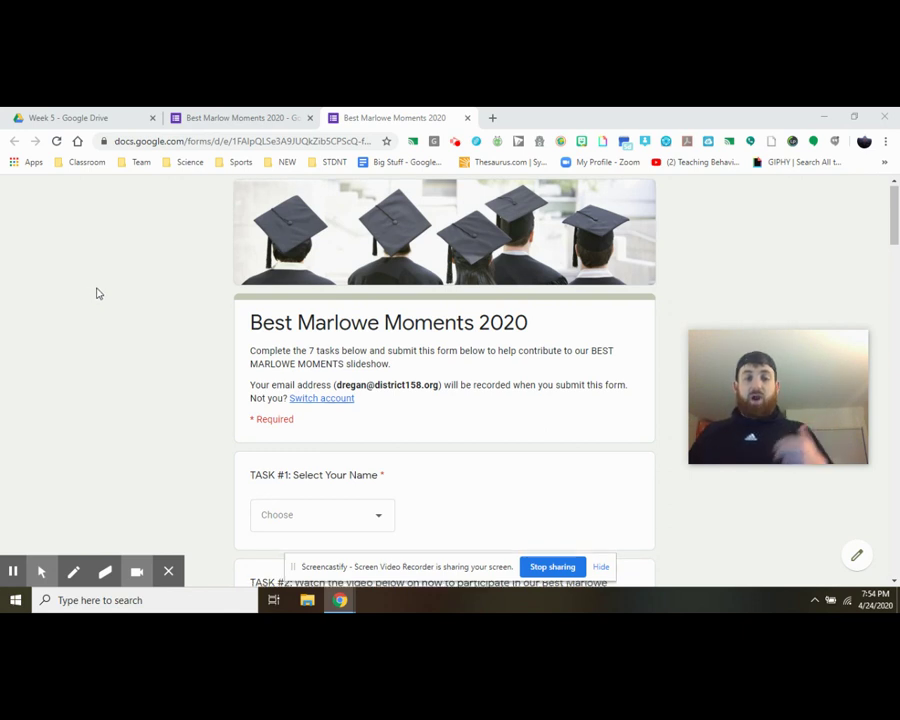
{"action": "scroll", "coordinate": [100, 293], "scroll_direction": "up", "scroll_amount": 1}
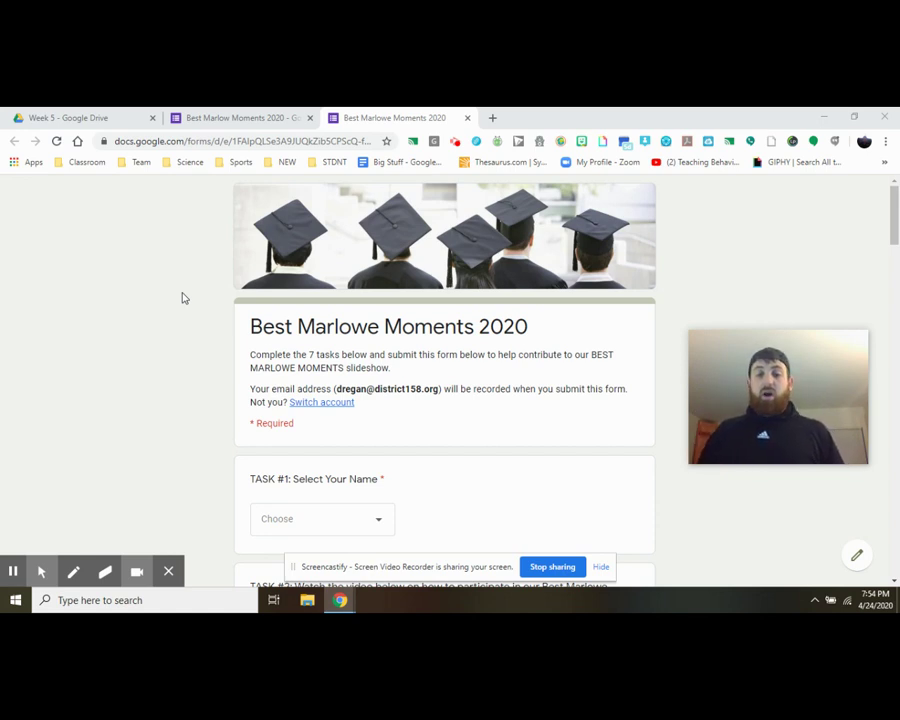
{"action": "scroll", "coordinate": [125, 278], "scroll_direction": "down", "scroll_amount": 1}
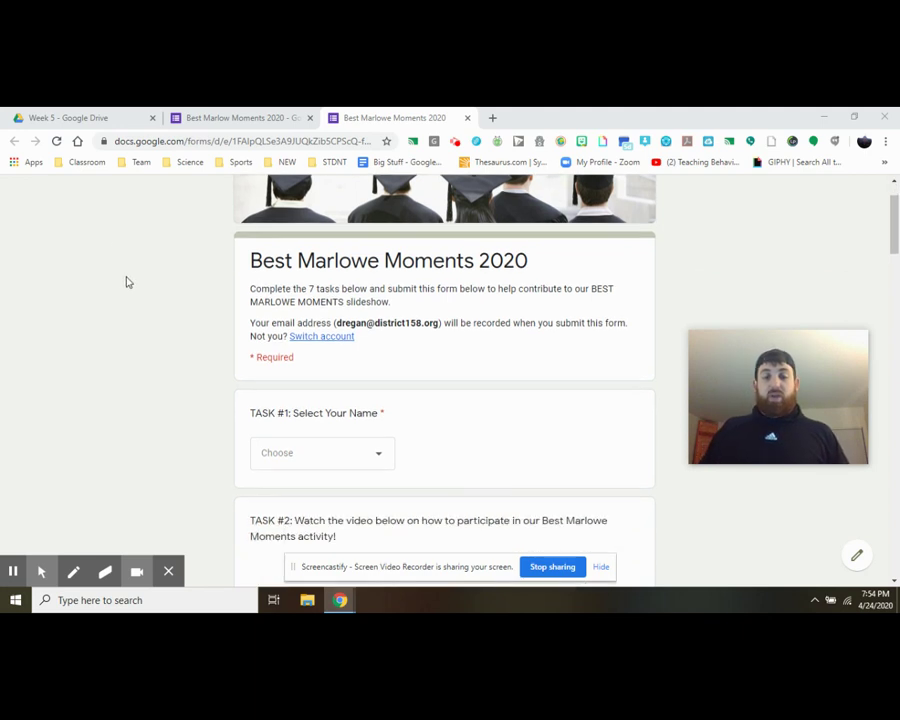
{"action": "scroll", "coordinate": [126, 281], "scroll_direction": "down", "scroll_amount": 2}
{"action": "scroll", "coordinate": [127, 278], "scroll_direction": "up", "scroll_amount": 2}
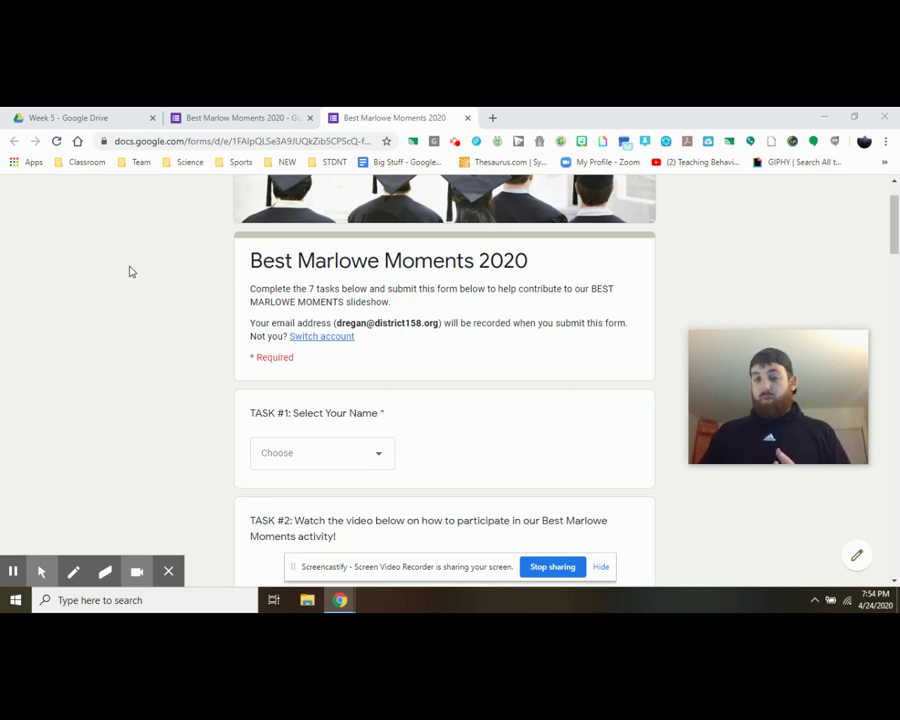
{"action": "scroll", "coordinate": [129, 271], "scroll_direction": "down", "scroll_amount": 2}
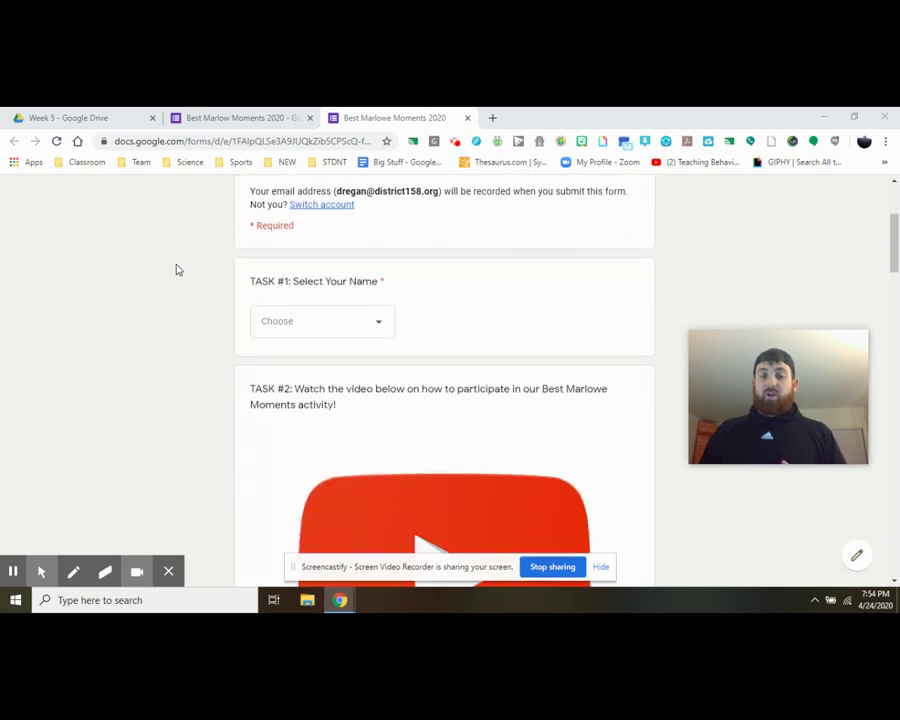
{"action": "left_click", "coordinate": [335, 328]}
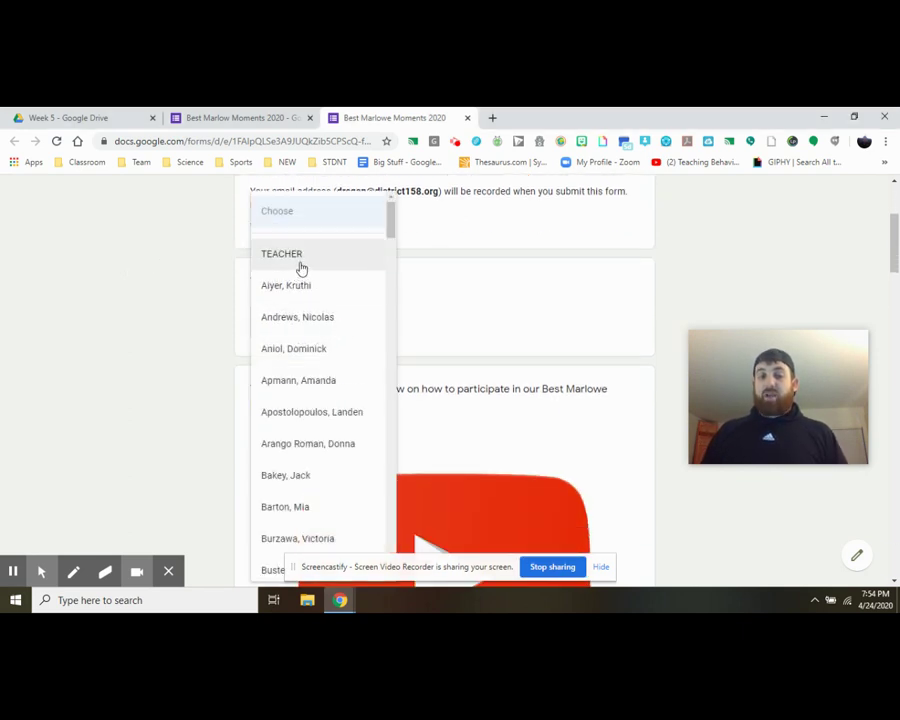
{"action": "left_click", "coordinate": [299, 262]}
Follow the Task #3 link to the Marlowe Memories & Cap Activity slideshow.
{"action": "scroll", "coordinate": [203, 329], "scroll_direction": "down", "scroll_amount": 1}
{"action": "scroll", "coordinate": [200, 325], "scroll_direction": "down", "scroll_amount": 1}
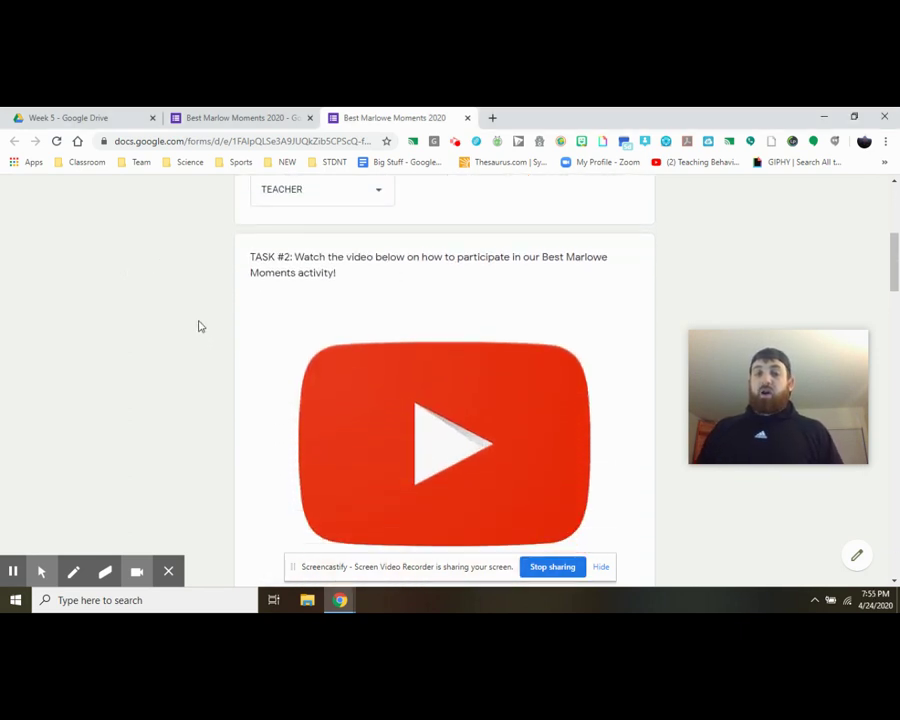
{"action": "scroll", "coordinate": [190, 318], "scroll_direction": "up", "scroll_amount": 1}
{"action": "scroll", "coordinate": [215, 307], "scroll_direction": "down", "scroll_amount": 1}
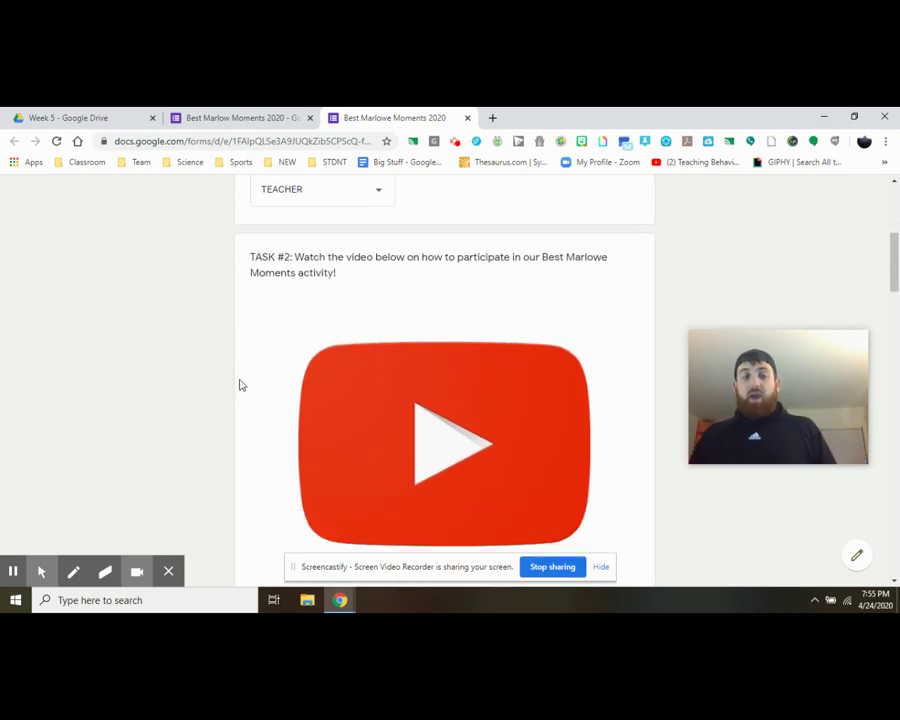
{"action": "scroll", "coordinate": [189, 394], "scroll_direction": "down", "scroll_amount": 4}
{"action": "scroll", "coordinate": [139, 363], "scroll_direction": "down", "scroll_amount": 1}
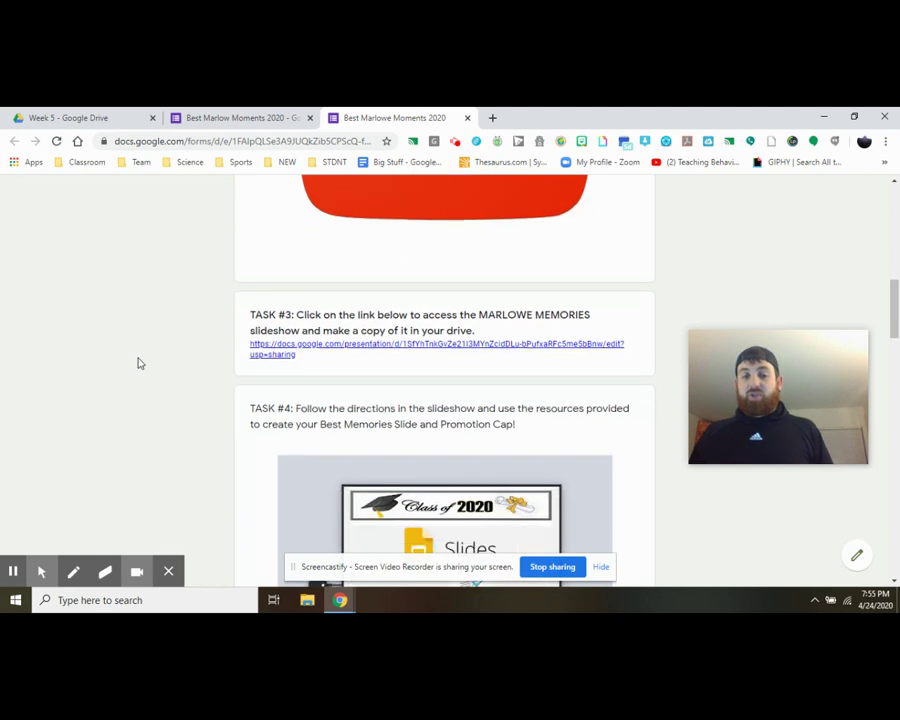
{"action": "left_click", "coordinate": [284, 349]}
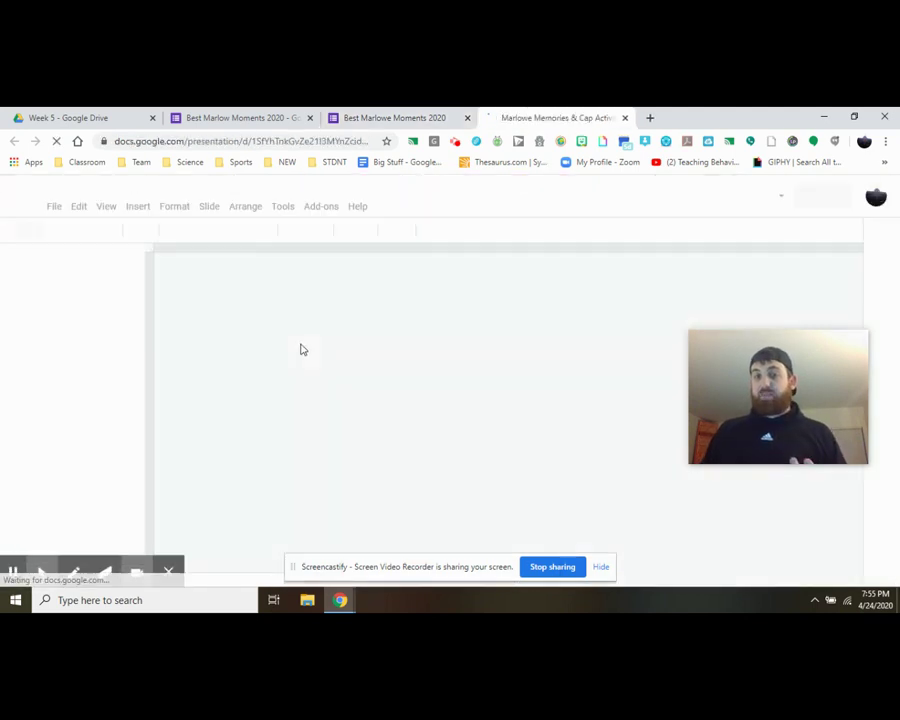
{"action": "left_click", "coordinate": [405, 119]}
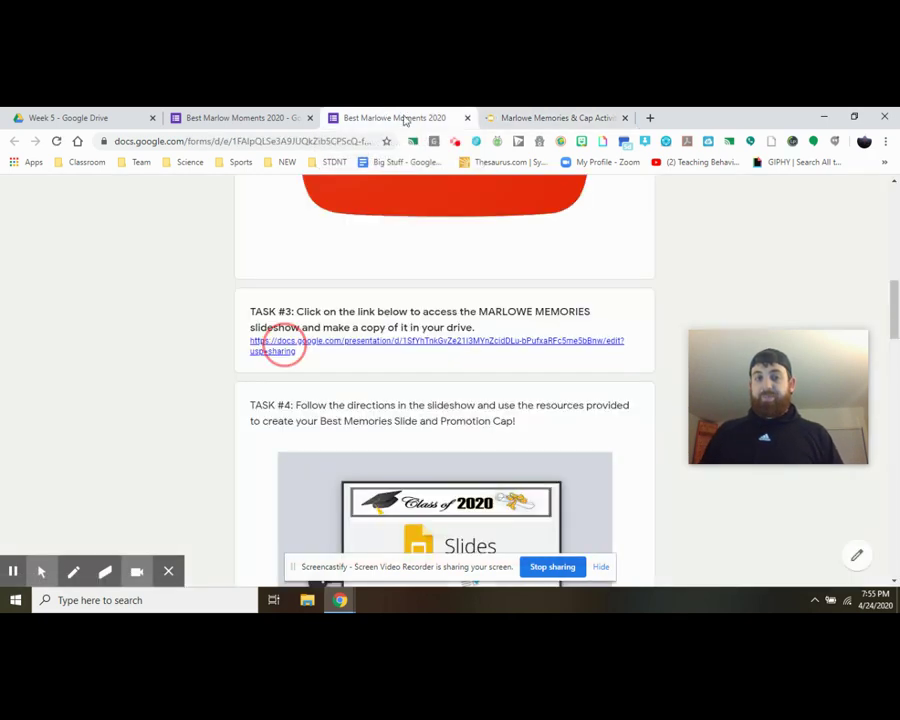
{"action": "scroll", "coordinate": [324, 221], "scroll_direction": "down", "scroll_amount": 4}
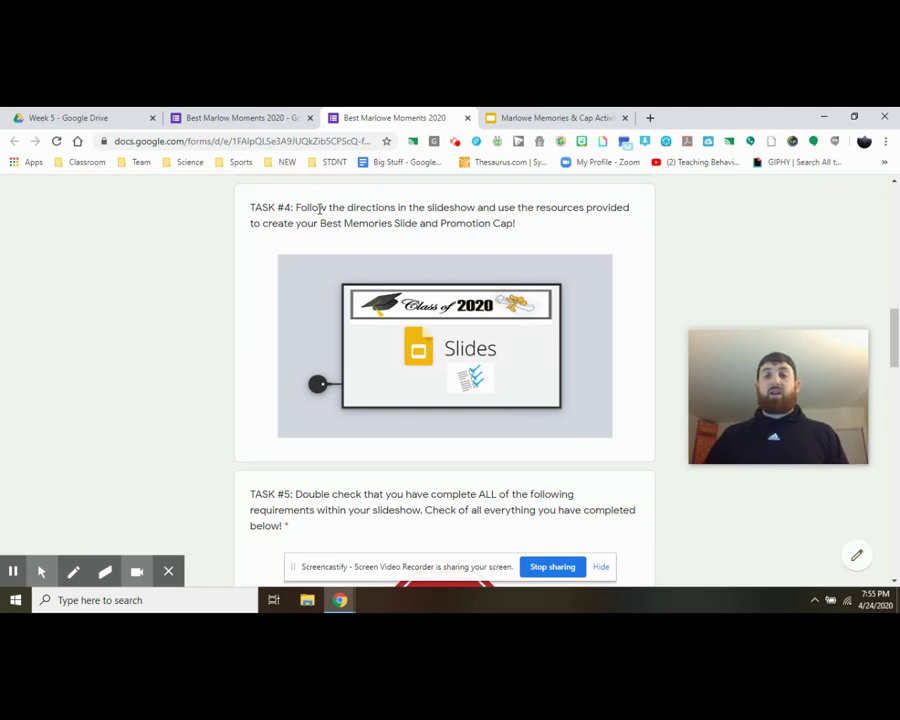
{"action": "left_click", "coordinate": [562, 118]}
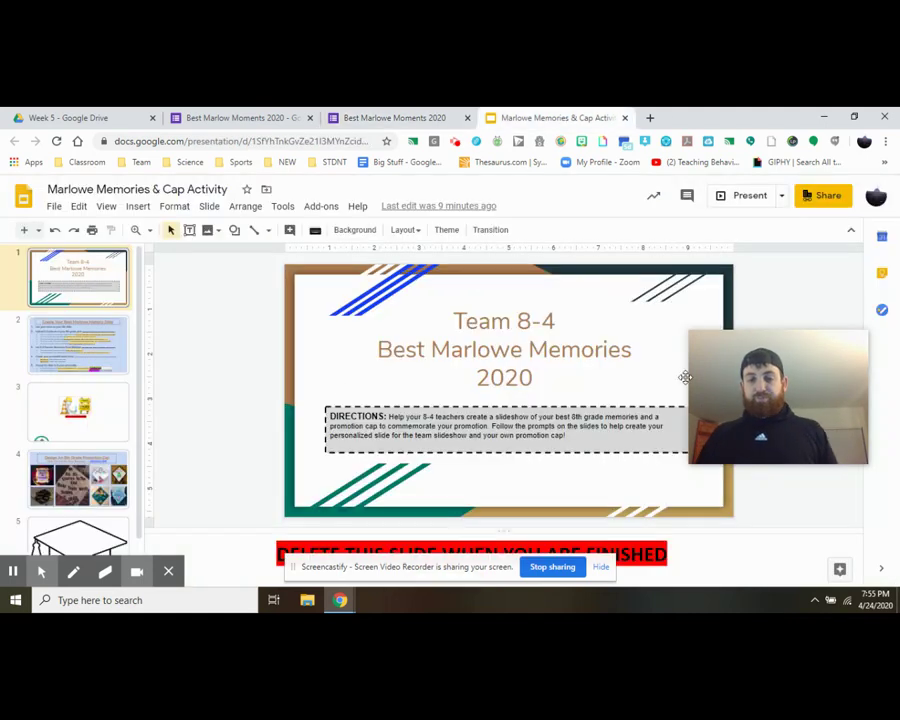
{"action": "mouse_move", "coordinate": [706, 396]}
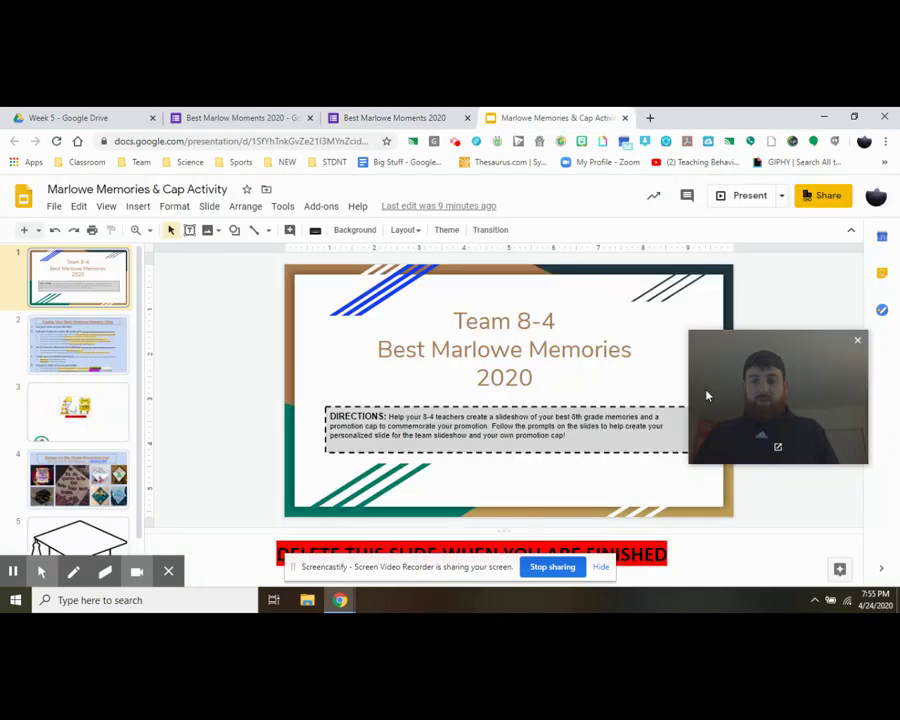
{"action": "left_click_drag", "start_coordinate": [722, 400], "coordinate": [736, 196]}
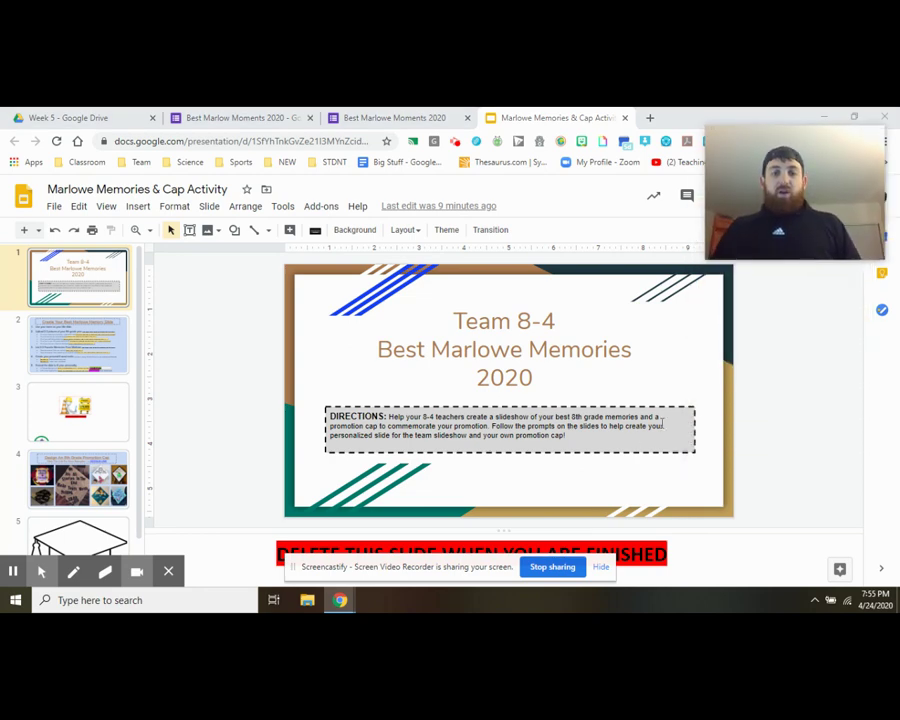
{"action": "key", "text": "Down"}
{"action": "key", "text": "Up"}
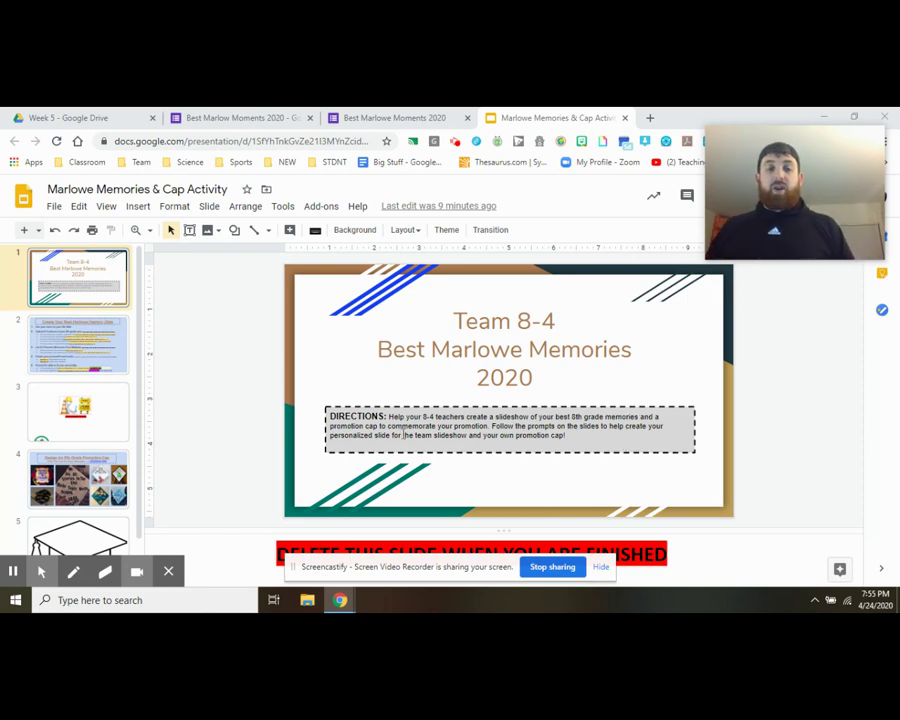
Display slide 2, Create Your Best Marlowe Memory Slide, and select its instructions text box.
{"action": "left_click", "coordinate": [80, 350]}
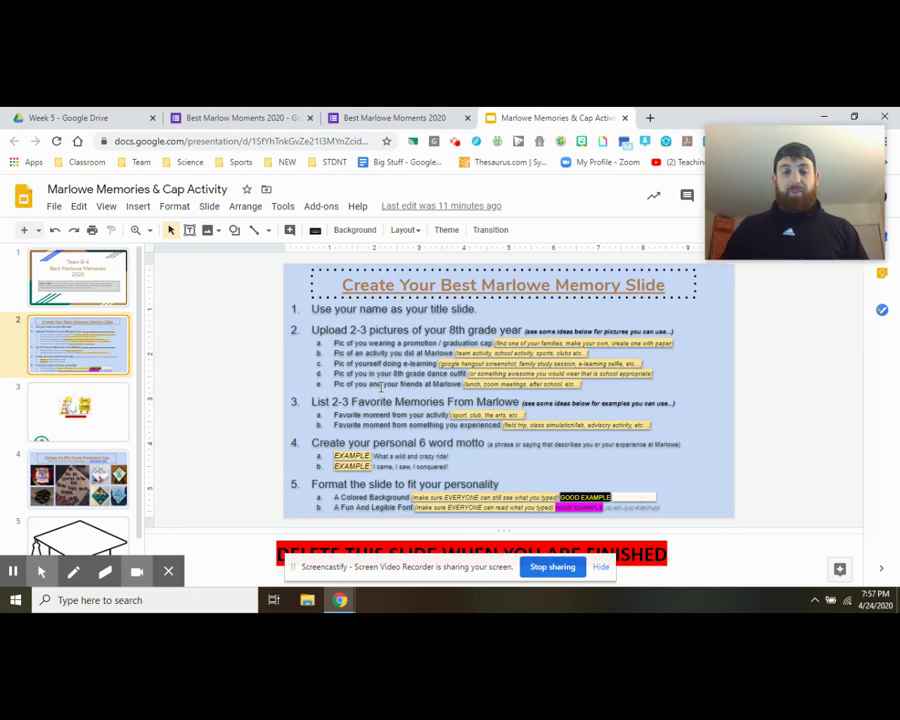
{"action": "key", "text": "Down"}
{"action": "key", "text": "Up"}
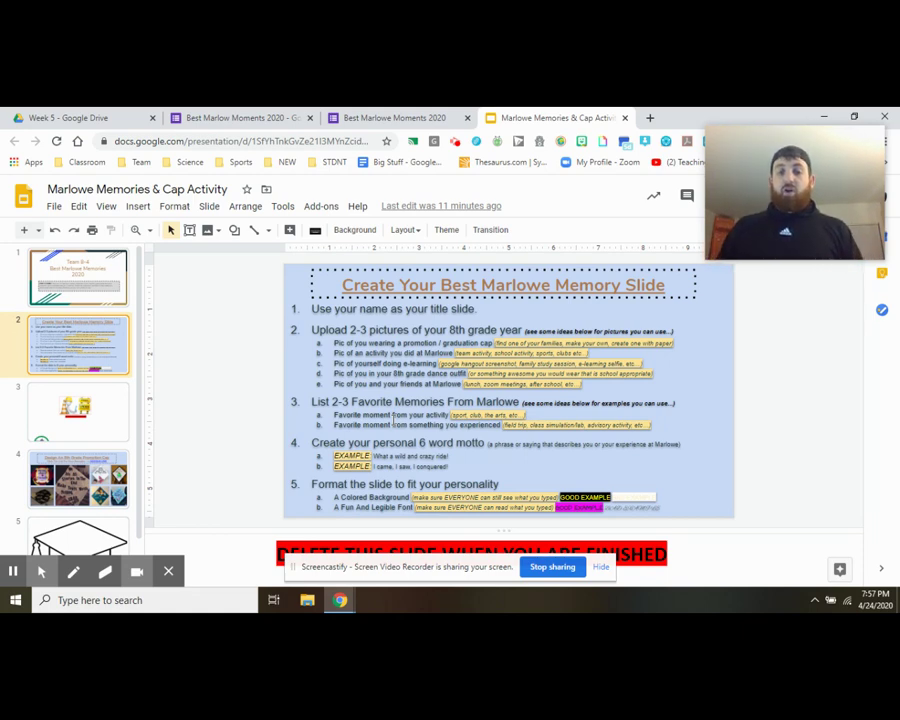
{"action": "left_click", "coordinate": [460, 414]}
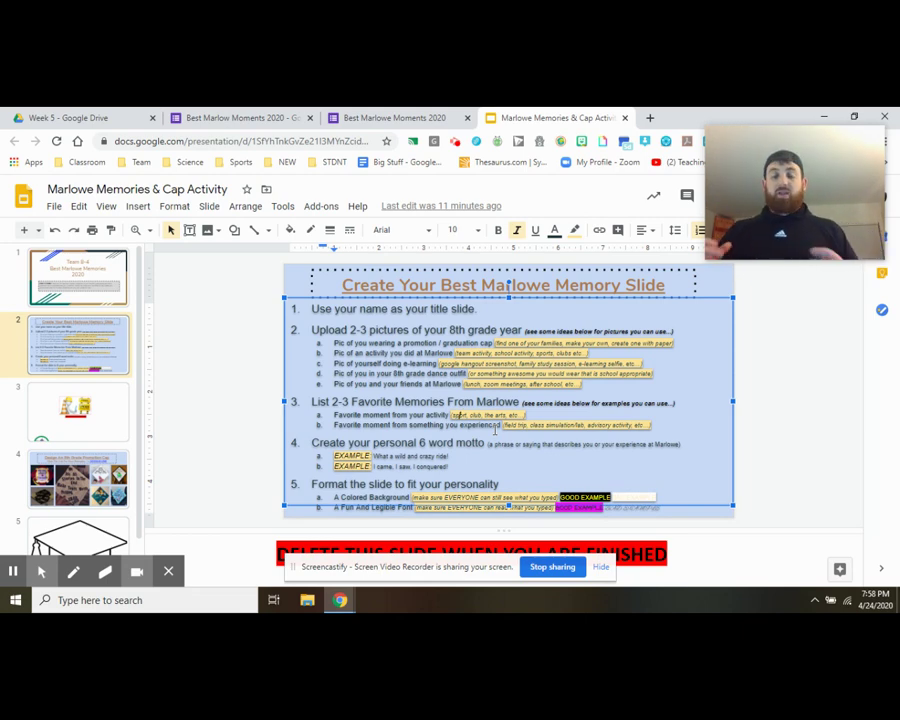
Extend the slide 2 instructions box slightly downward so its last line fits inside.
{"action": "left_click", "coordinate": [513, 458]}
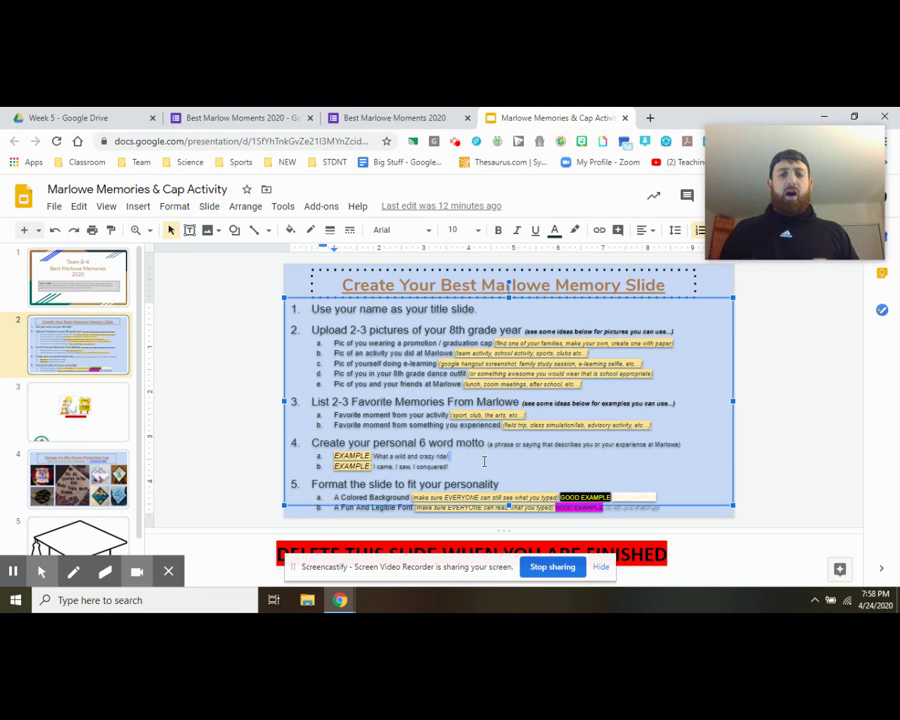
{"action": "left_click", "coordinate": [328, 484]}
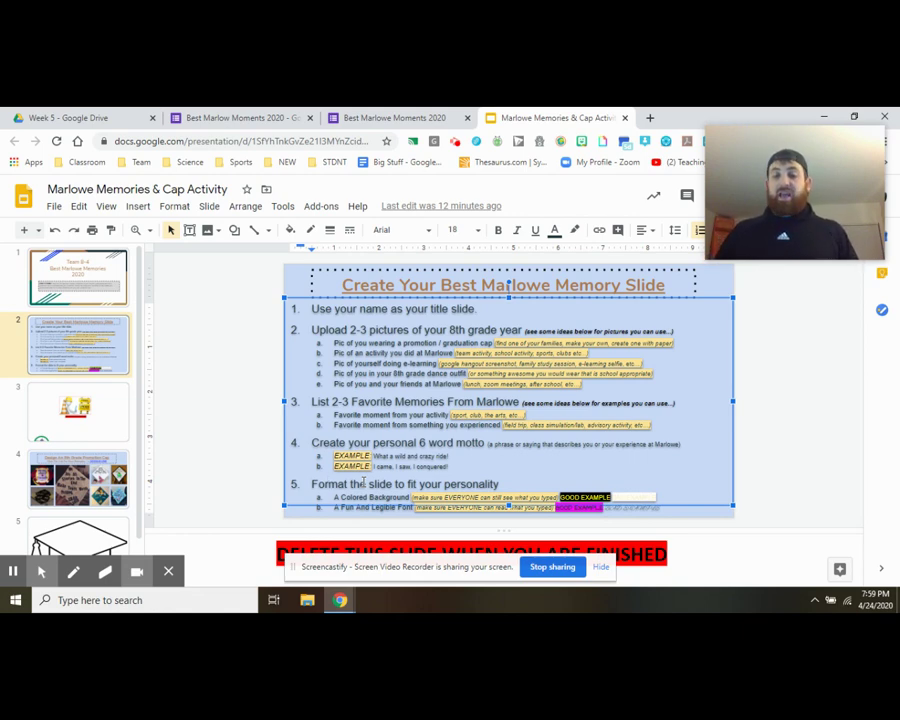
{"action": "left_click", "coordinate": [582, 497]}
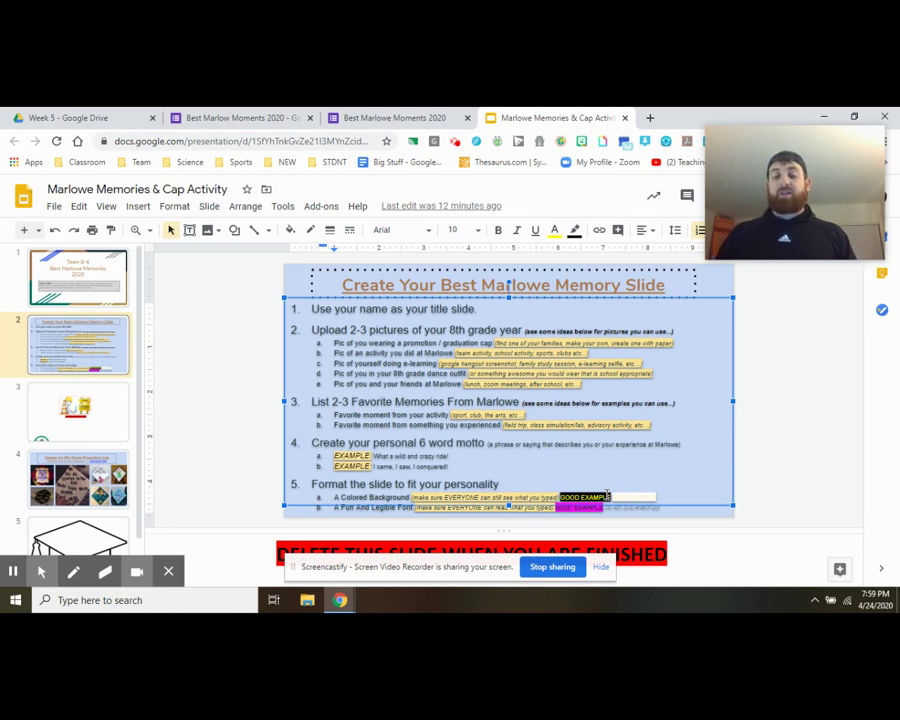
{"action": "left_click_drag", "start_coordinate": [512, 506], "coordinate": [512, 516]}
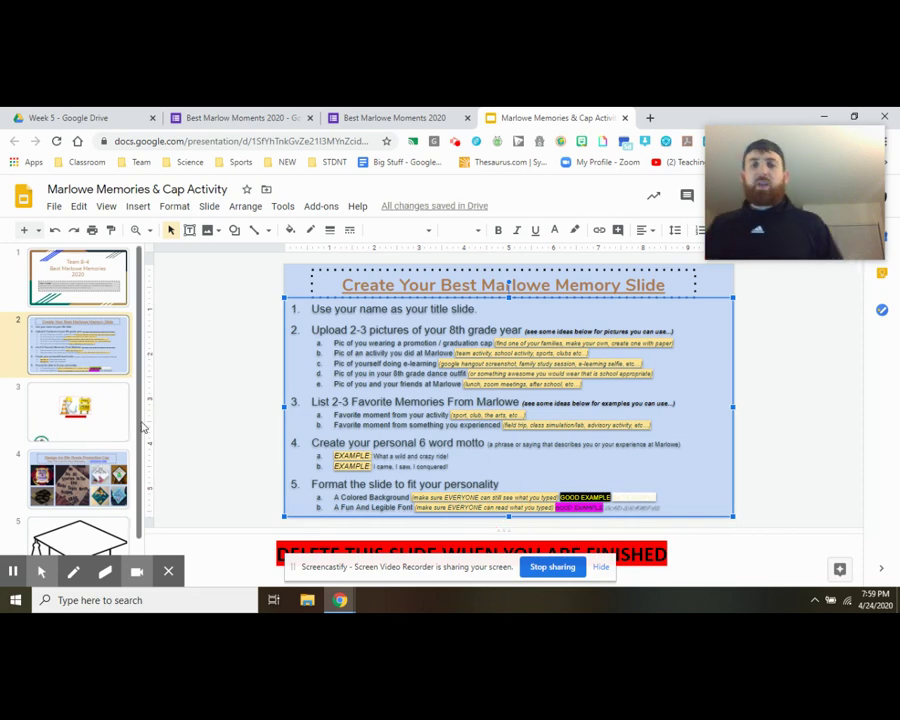
Delete and restore slide 3's placeholder picture and caption, then view slide 4's cap examples.
{"action": "scroll", "coordinate": [183, 445], "scroll_direction": "down", "scroll_amount": 2}
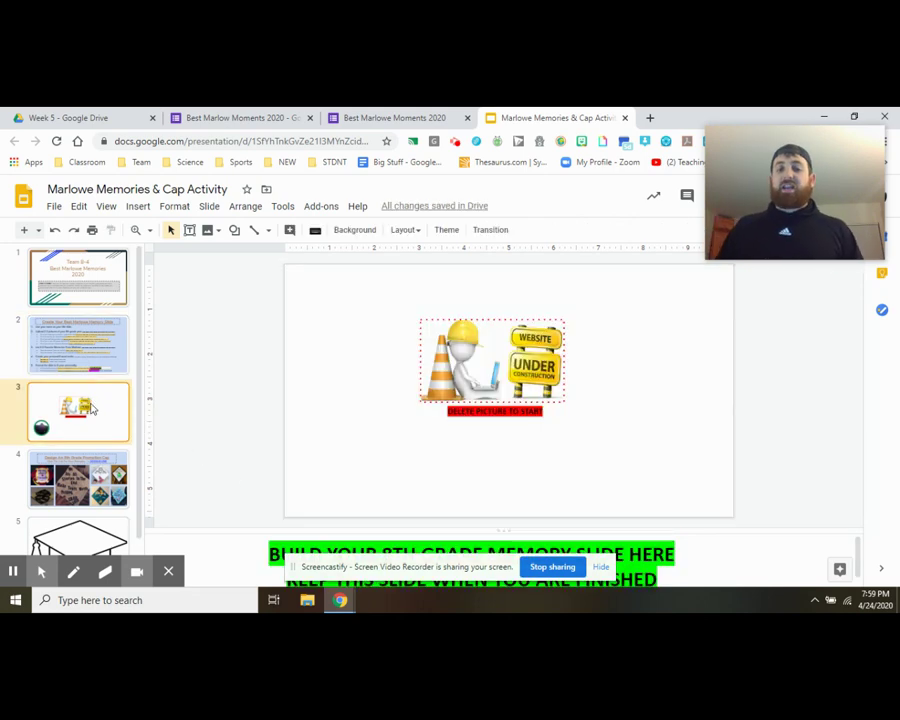
{"action": "left_click_drag", "start_coordinate": [378, 311], "coordinate": [652, 424]}
{"action": "key", "text": "Delete"}
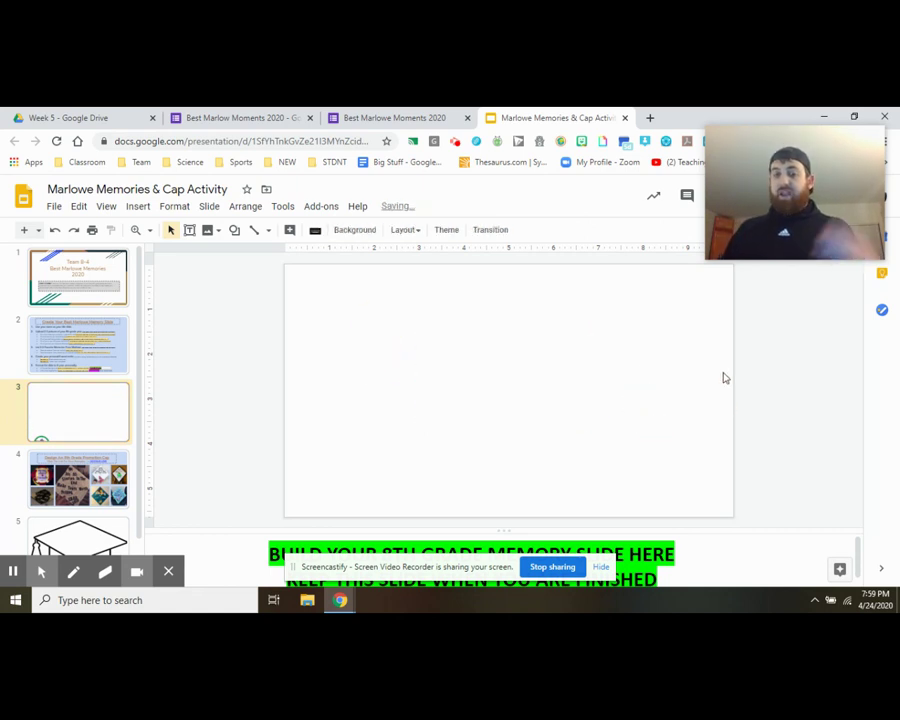
{"action": "left_click", "coordinate": [55, 231]}
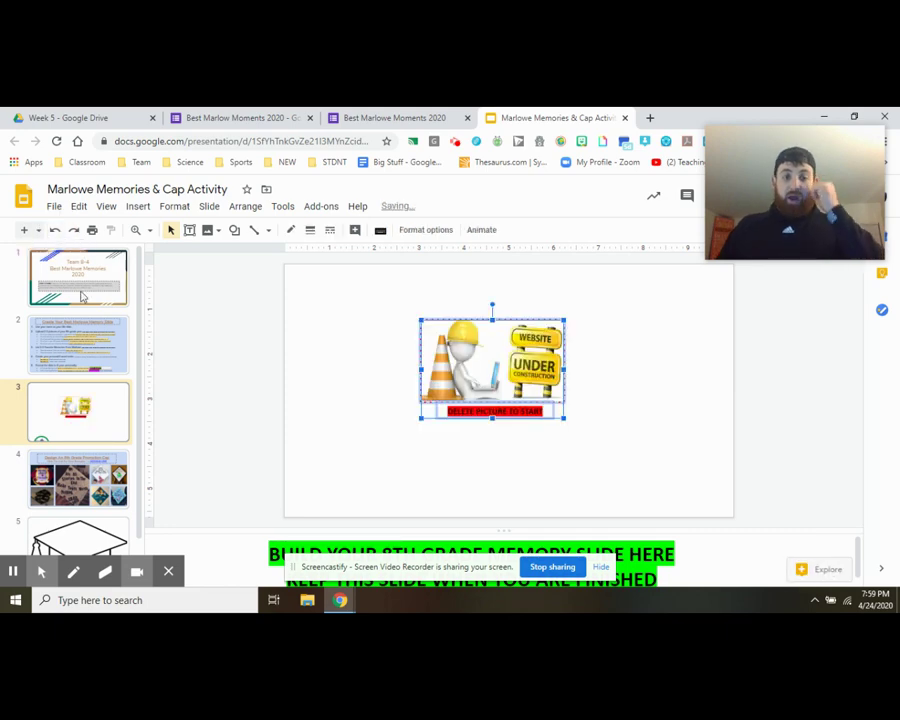
{"action": "scroll", "coordinate": [88, 300], "scroll_direction": "down", "scroll_amount": 1}
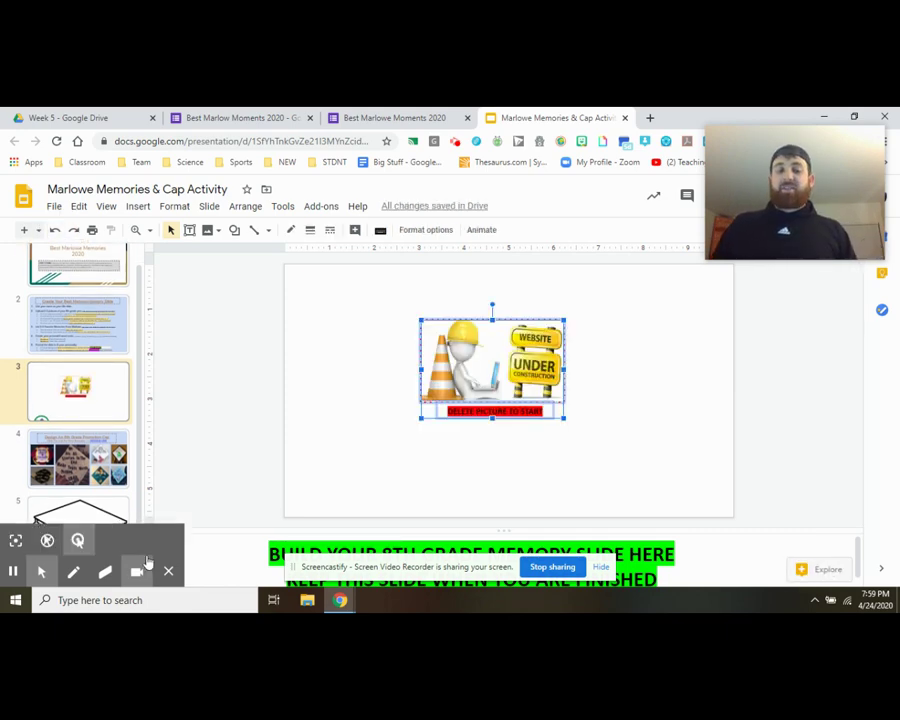
{"action": "left_click", "coordinate": [93, 480]}
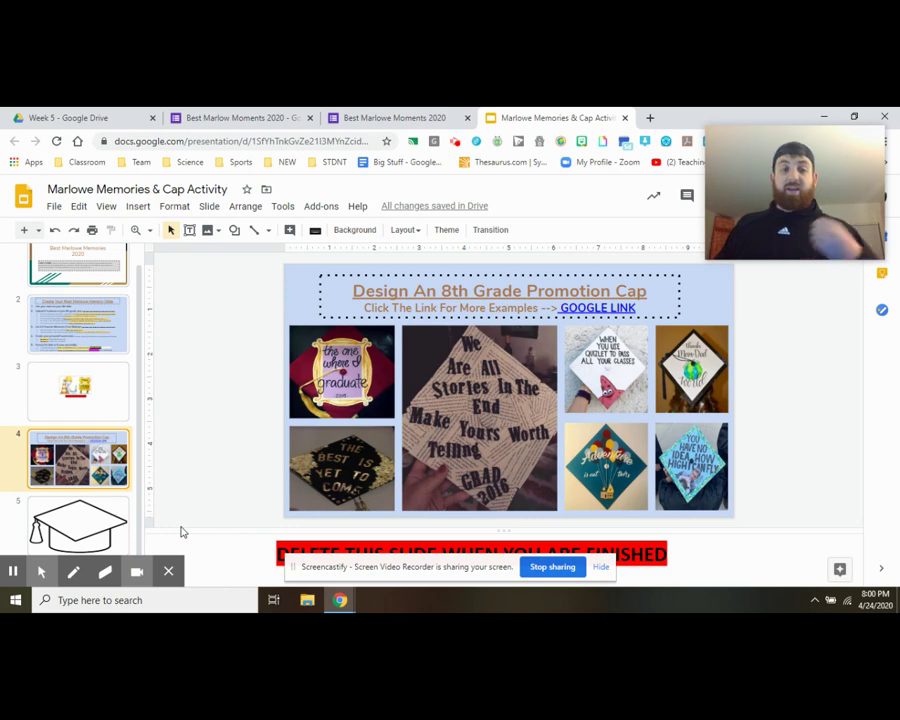
Close the image-insert options and return to slide 5's blank graduation cap outline.
{"action": "left_click", "coordinate": [64, 524]}
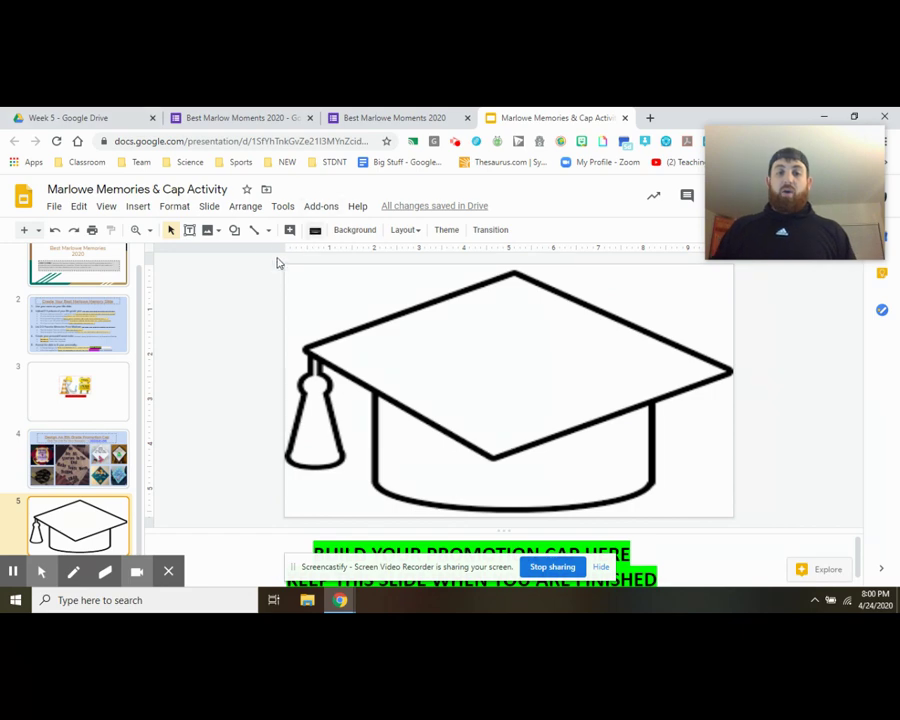
{"action": "left_click", "coordinate": [278, 210]}
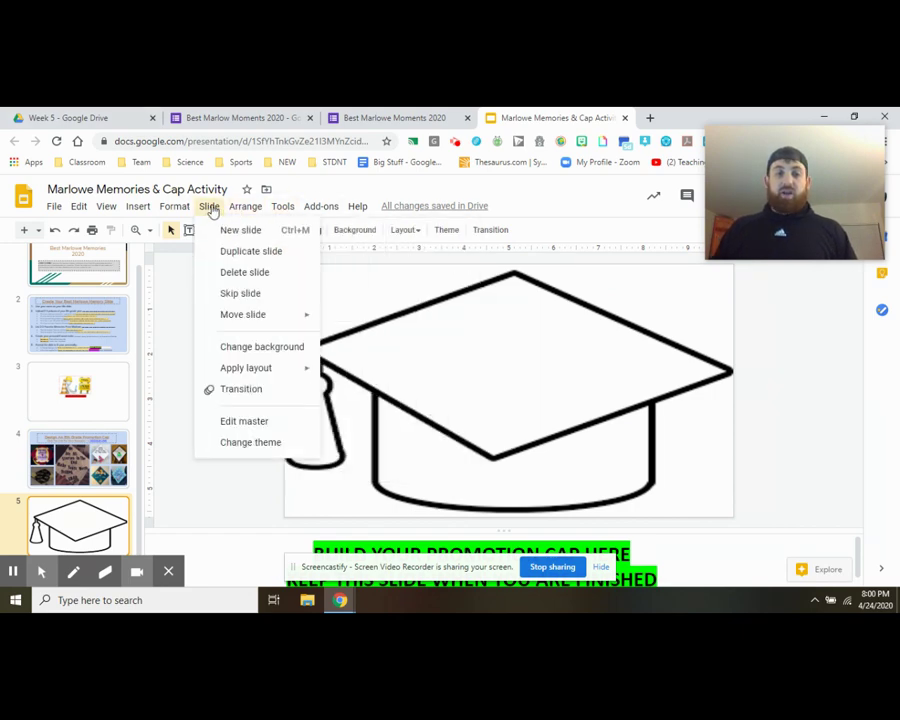
{"action": "mouse_move", "coordinate": [150, 205]}
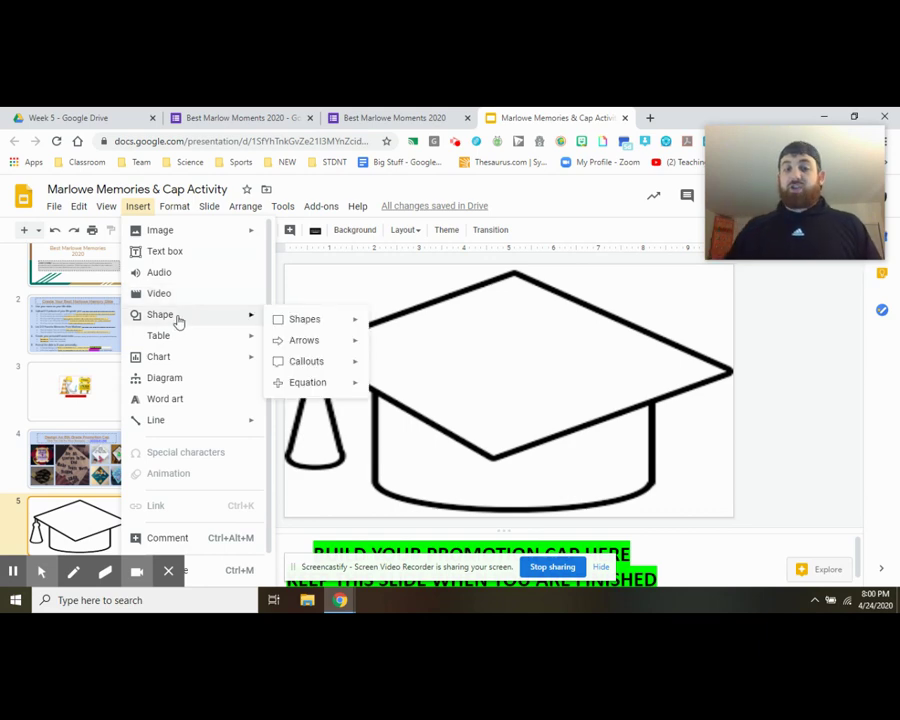
{"action": "left_click", "coordinate": [592, 318]}
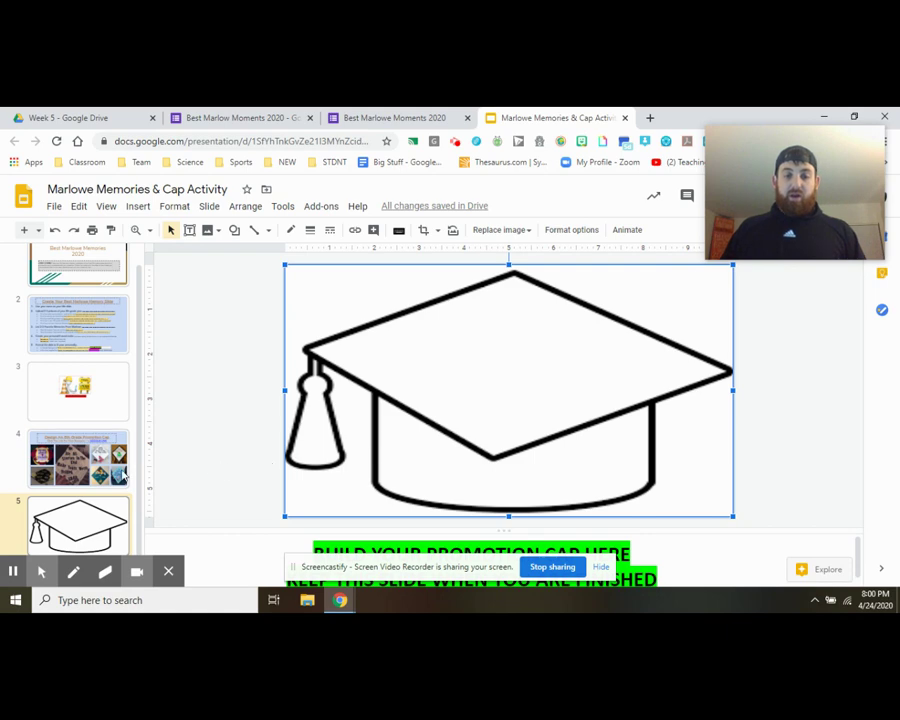
{"action": "left_click", "coordinate": [78, 458]}
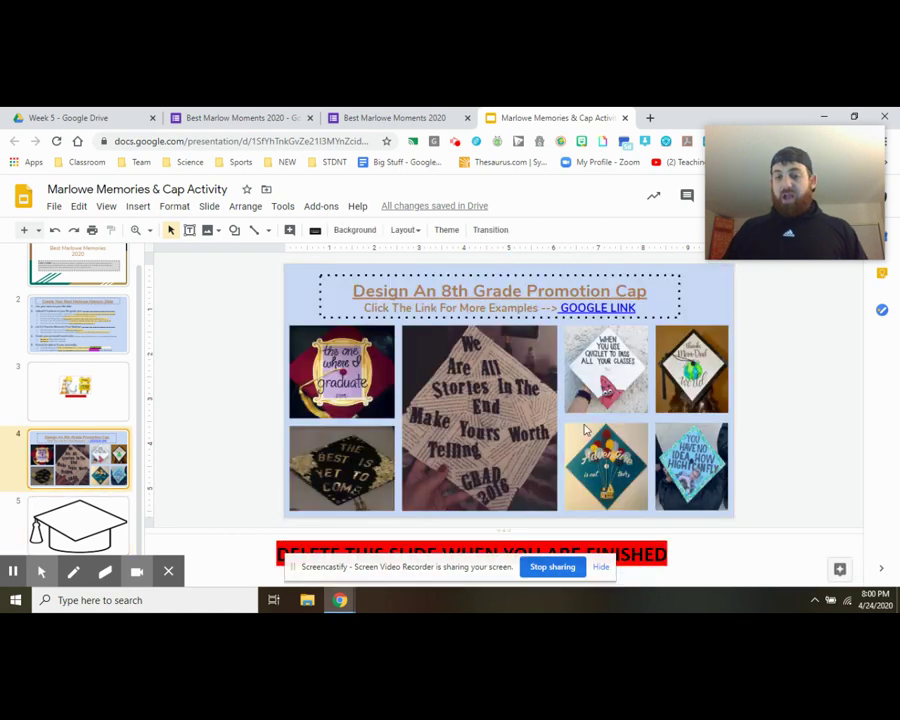
{"action": "left_click", "coordinate": [73, 527]}
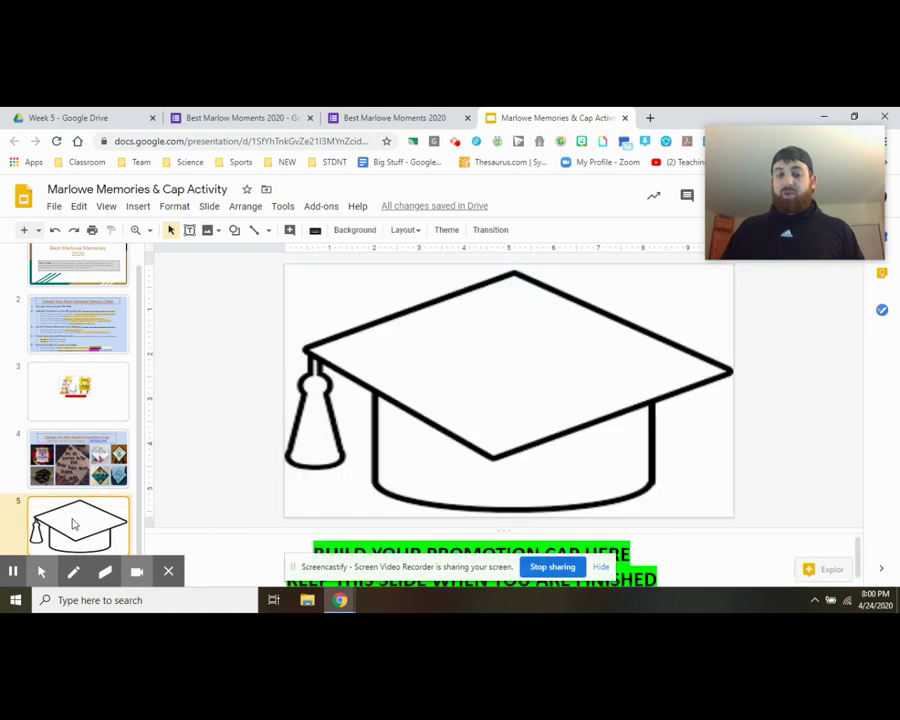
Enlarge the speaker notes panel to reveal the full keep-this-slide instructions.
{"action": "left_click", "coordinate": [512, 518]}
{"action": "left_click_drag", "start_coordinate": [512, 518], "coordinate": [505, 470]}
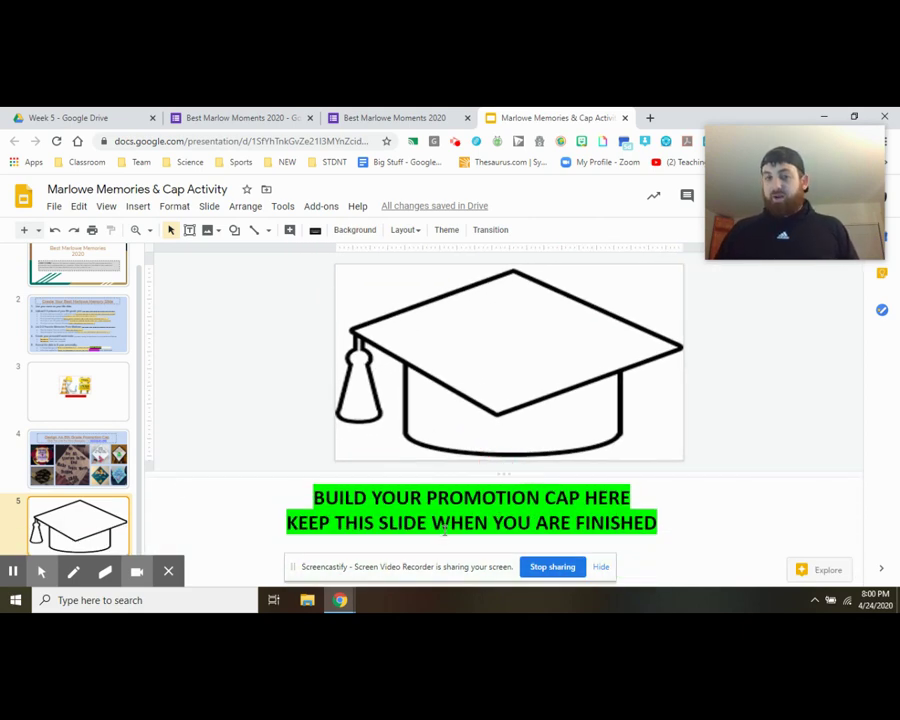
{"action": "key", "text": "Up"}
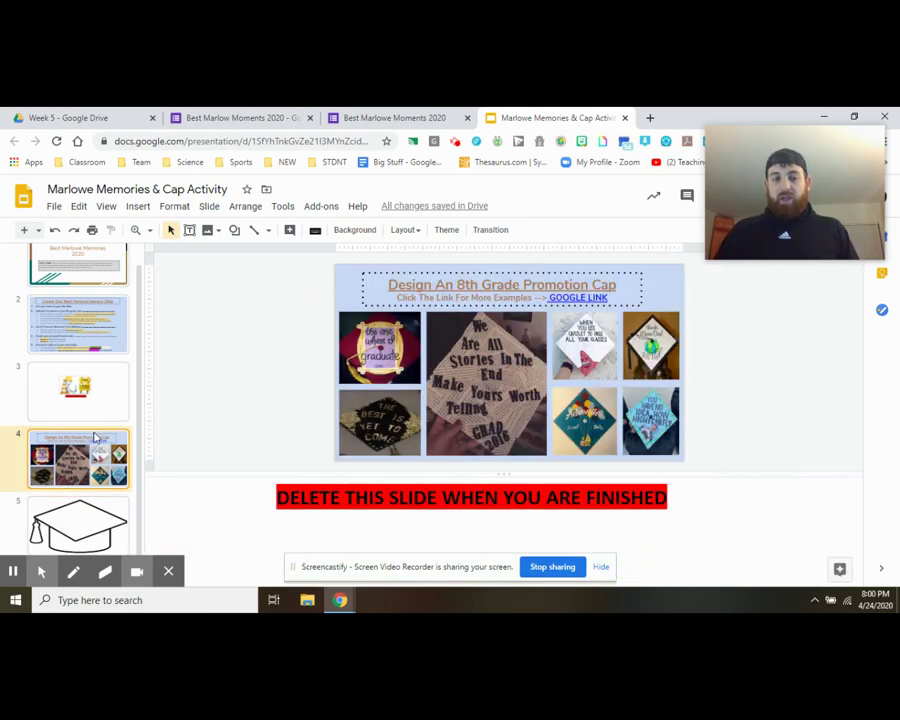
{"action": "scroll", "coordinate": [96, 436], "scroll_direction": "up", "scroll_amount": 1}
{"action": "left_click_drag", "start_coordinate": [105, 291], "coordinate": [118, 300]}
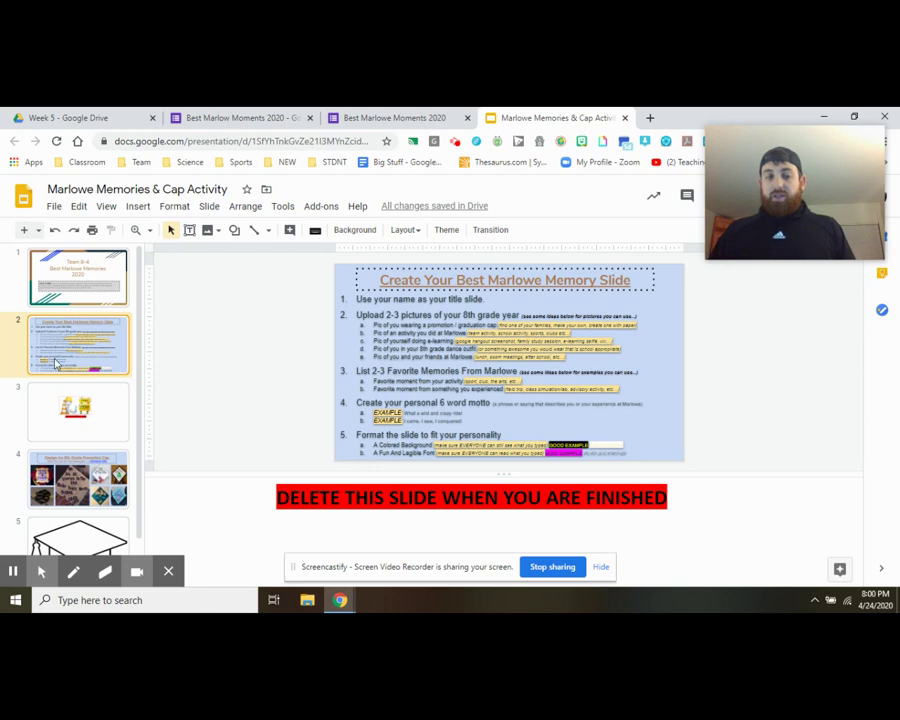
Flip through slides 3 and 4 back to slide 5, then return to the form.
{"action": "left_click", "coordinate": [78, 412]}
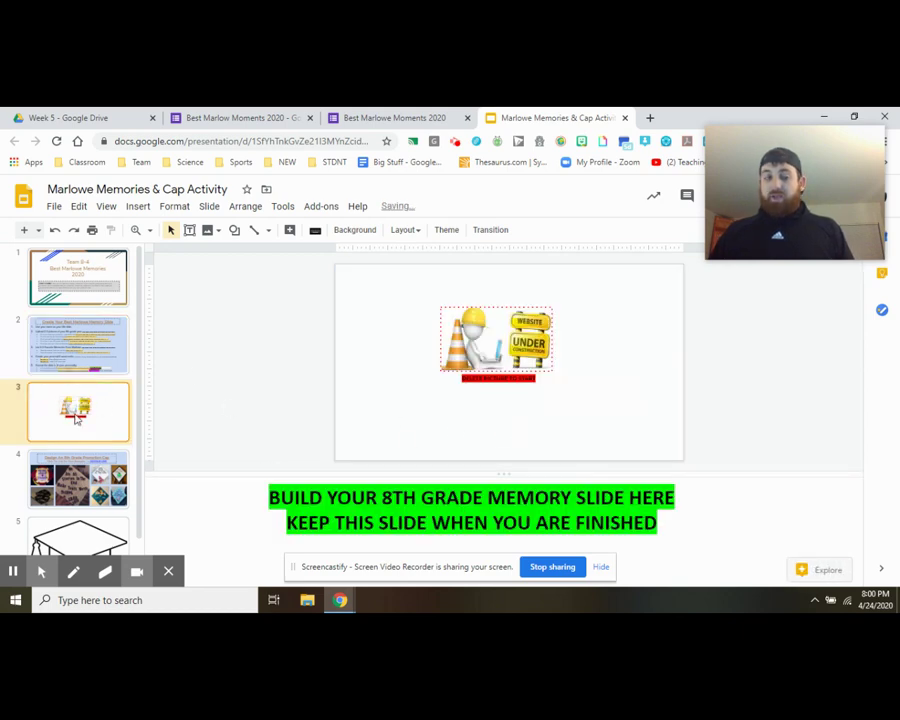
{"action": "left_click", "coordinate": [75, 475]}
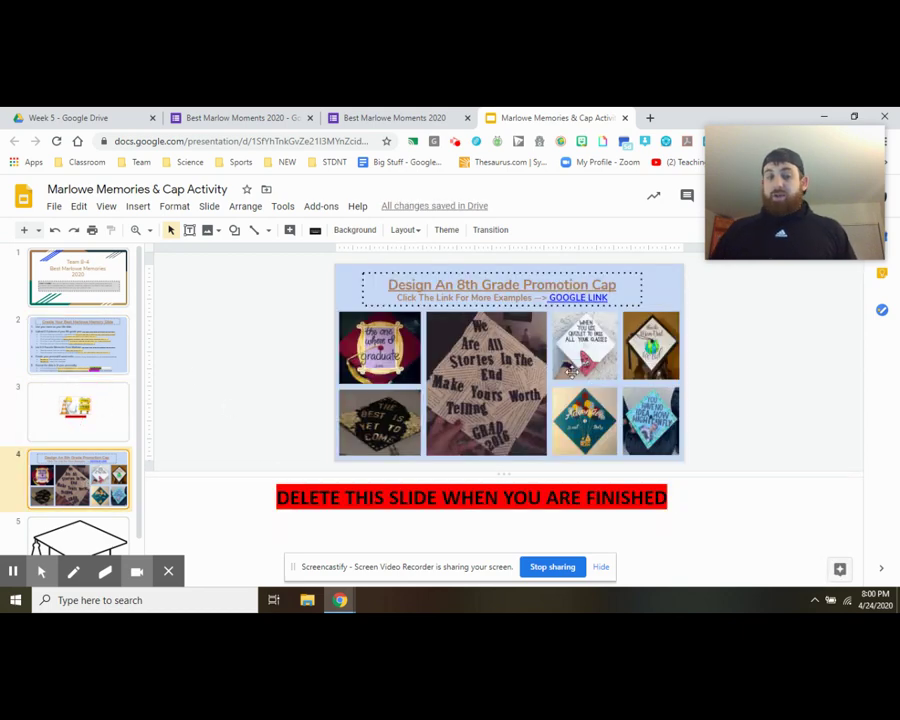
{"action": "left_click", "coordinate": [82, 538]}
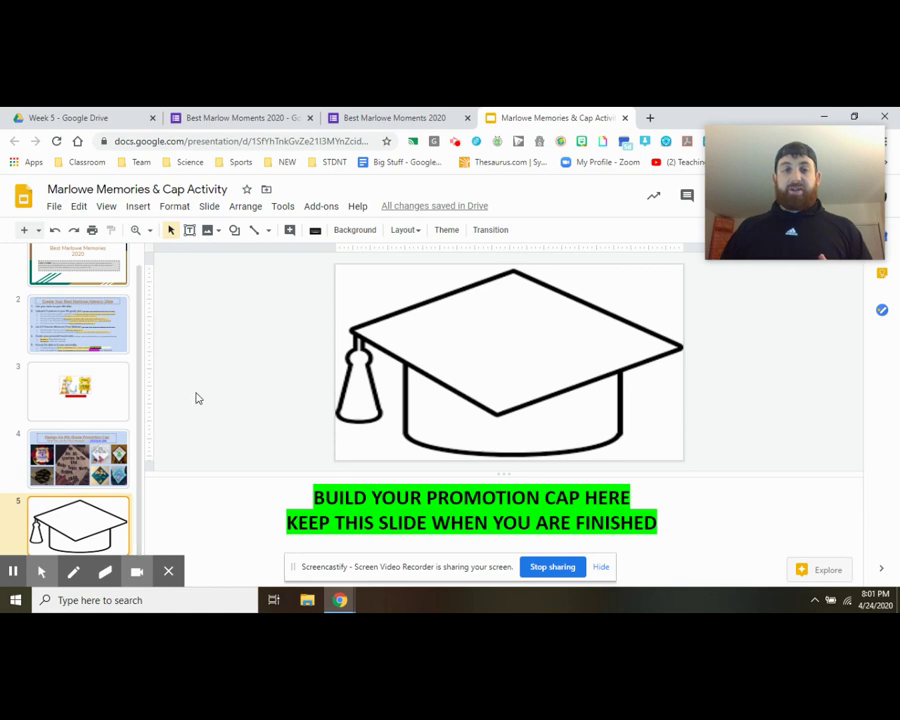
{"action": "left_click", "coordinate": [367, 117]}
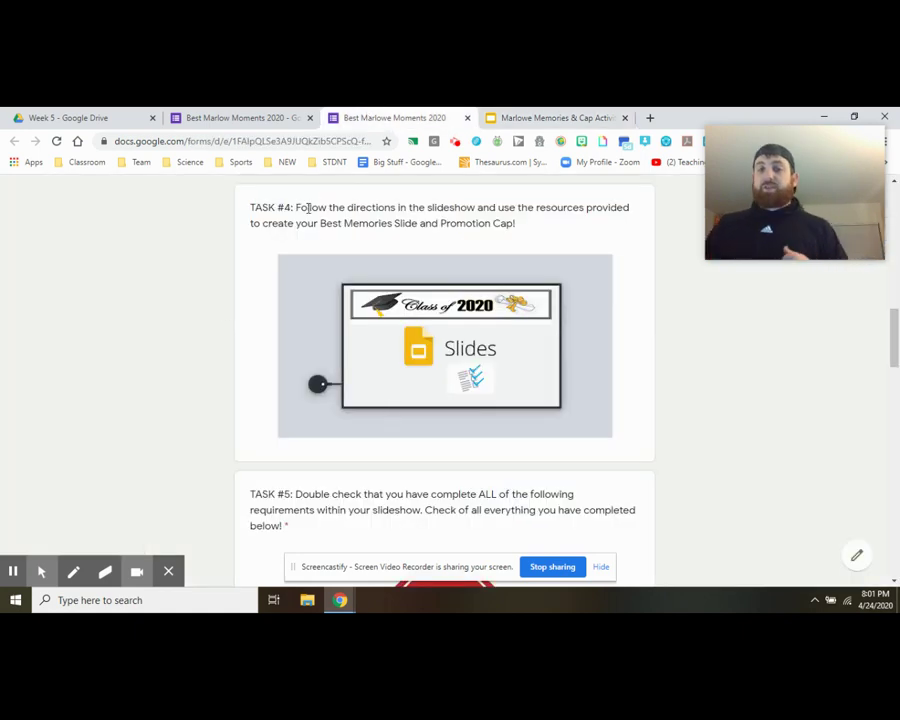
{"action": "scroll", "coordinate": [309, 208], "scroll_direction": "down", "scroll_amount": 3}
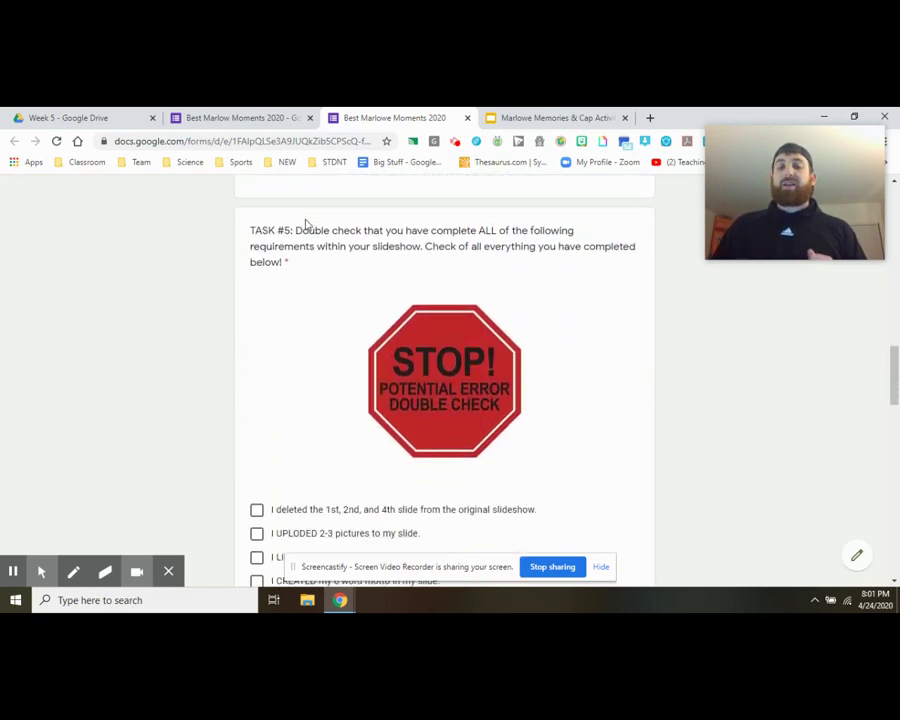
{"action": "scroll", "coordinate": [307, 222], "scroll_direction": "down", "scroll_amount": 1}
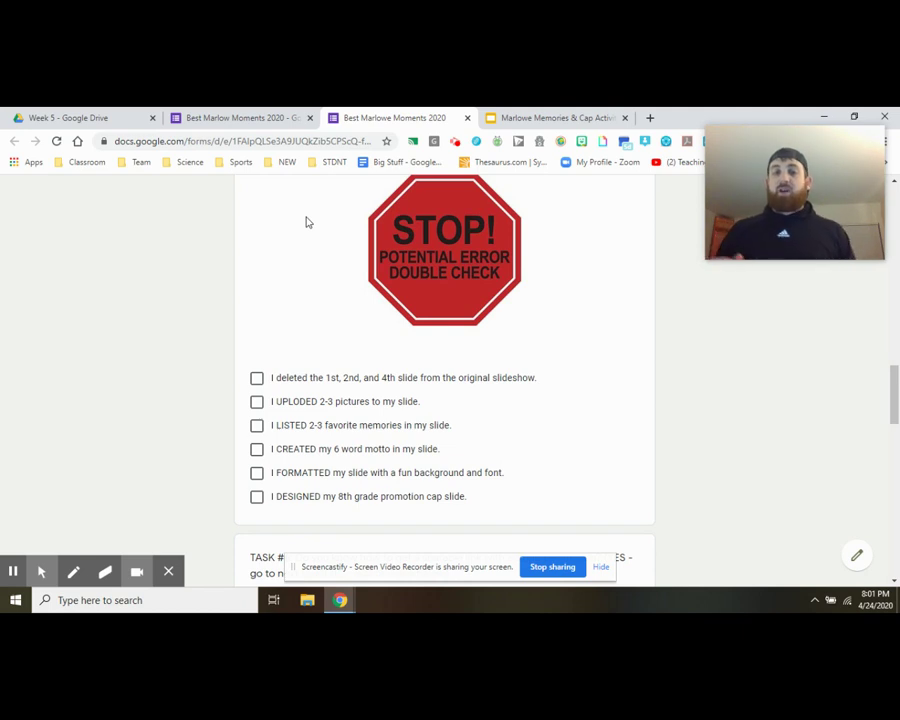
{"action": "left_click", "coordinate": [546, 118]}
{"action": "left_click", "coordinate": [416, 117]}
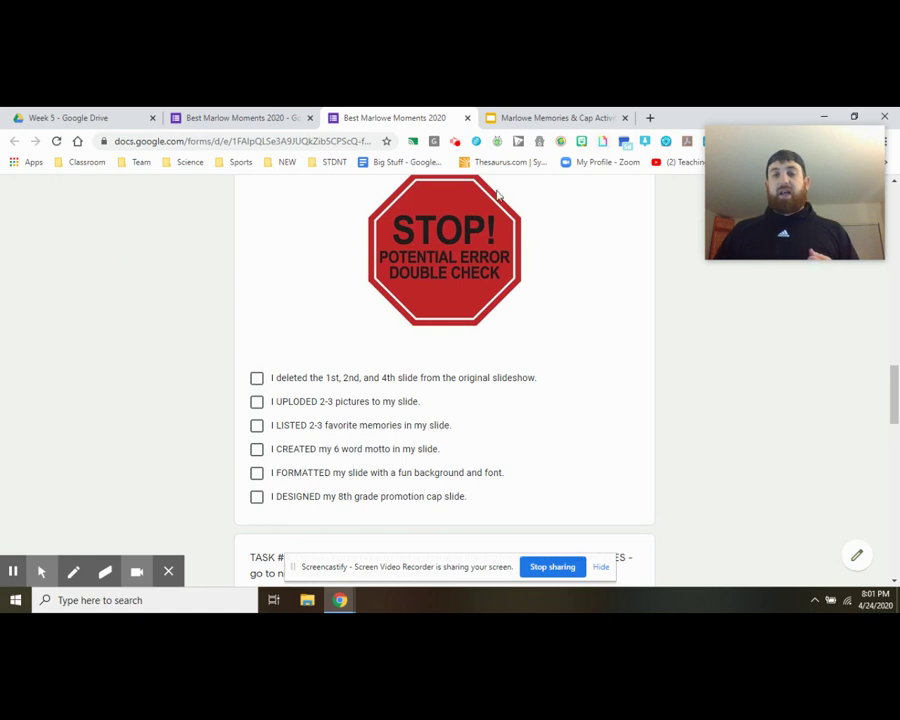
{"action": "left_click", "coordinate": [537, 115]}
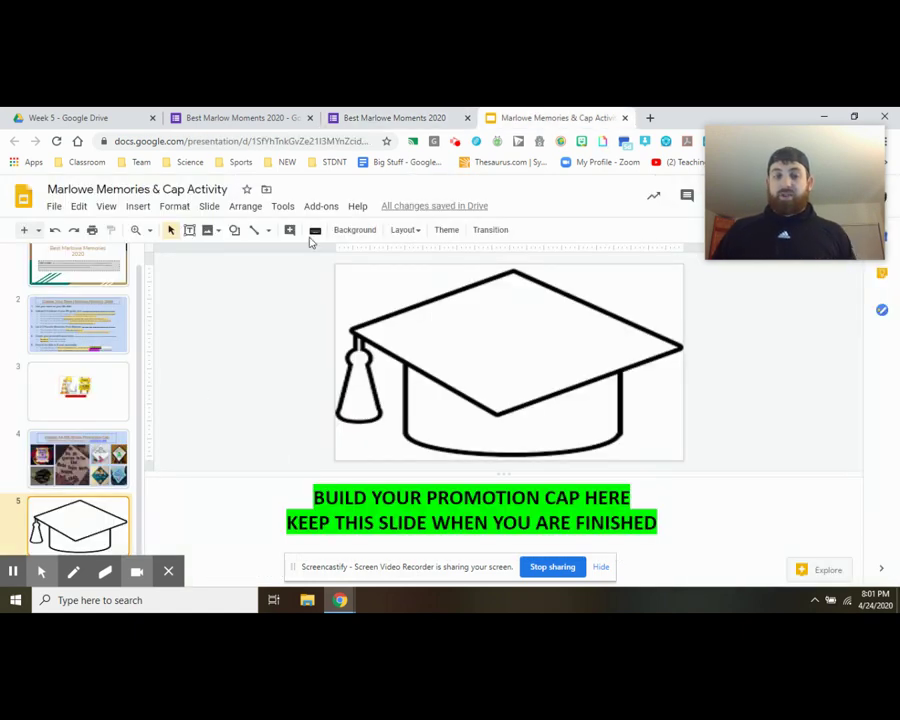
Tick all six TASK #5 checklist items, from deleted original slides to designed promotion cap.
{"action": "left_click", "coordinate": [390, 117]}
{"action": "left_click", "coordinate": [257, 380]}
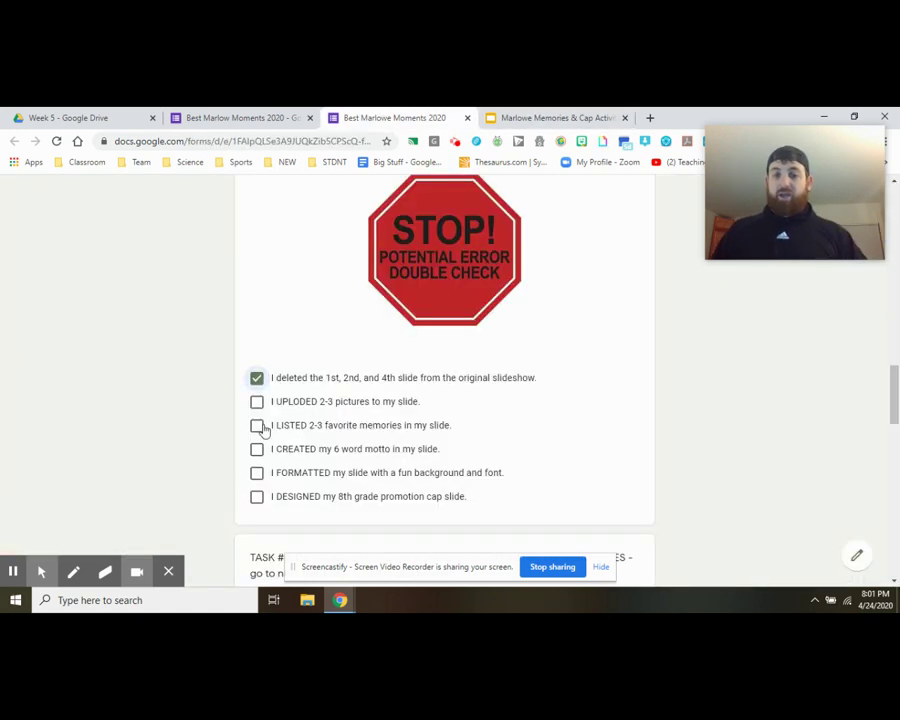
{"action": "left_click", "coordinate": [256, 401]}
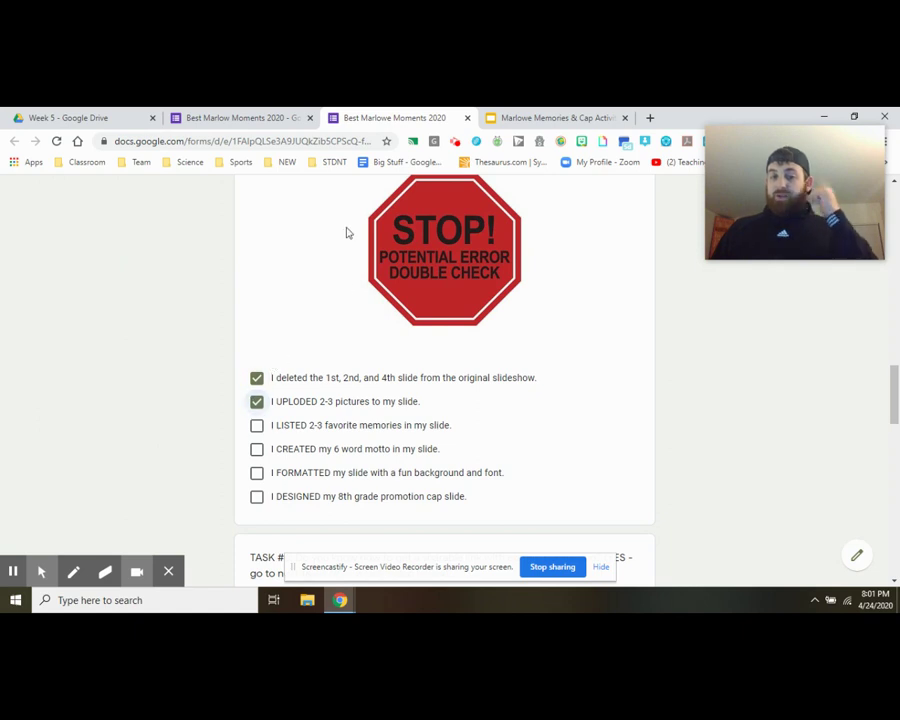
{"action": "left_click", "coordinate": [258, 425]}
{"action": "left_click", "coordinate": [257, 449]}
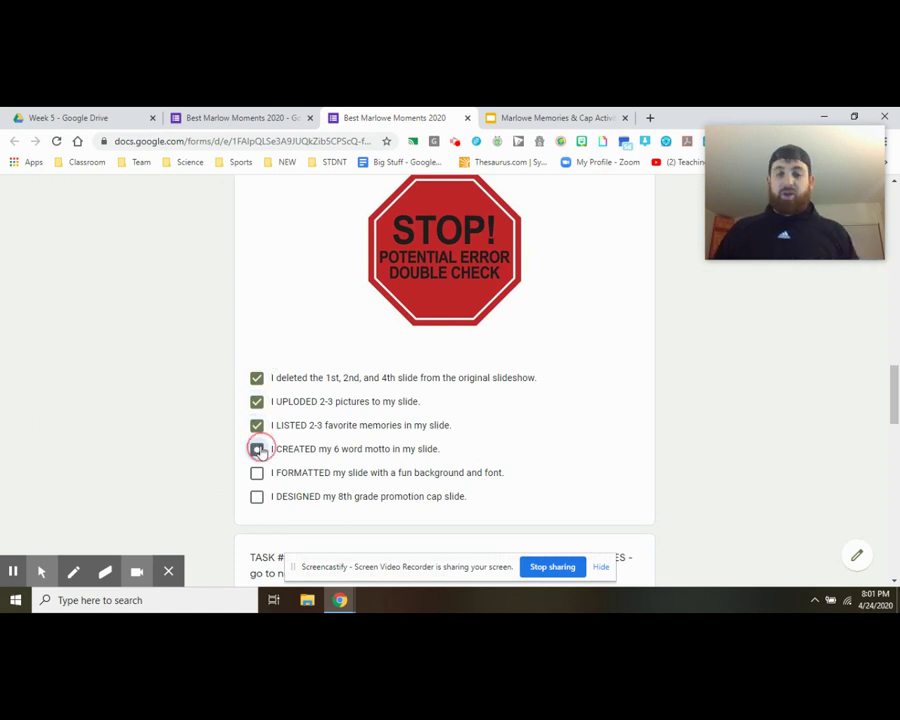
{"action": "left_click", "coordinate": [257, 473]}
{"action": "left_click", "coordinate": [256, 498]}
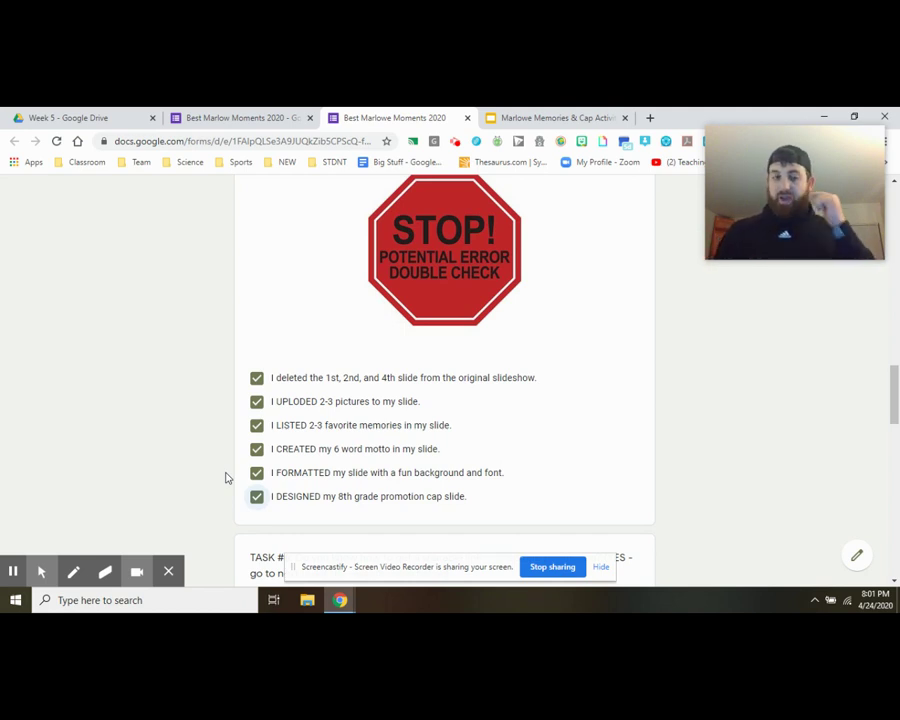
Scroll down to the TASK #7 shareable-link answer field, then go to the Marlowe Memories deck.
{"action": "scroll", "coordinate": [225, 484], "scroll_direction": "down", "scroll_amount": 3}
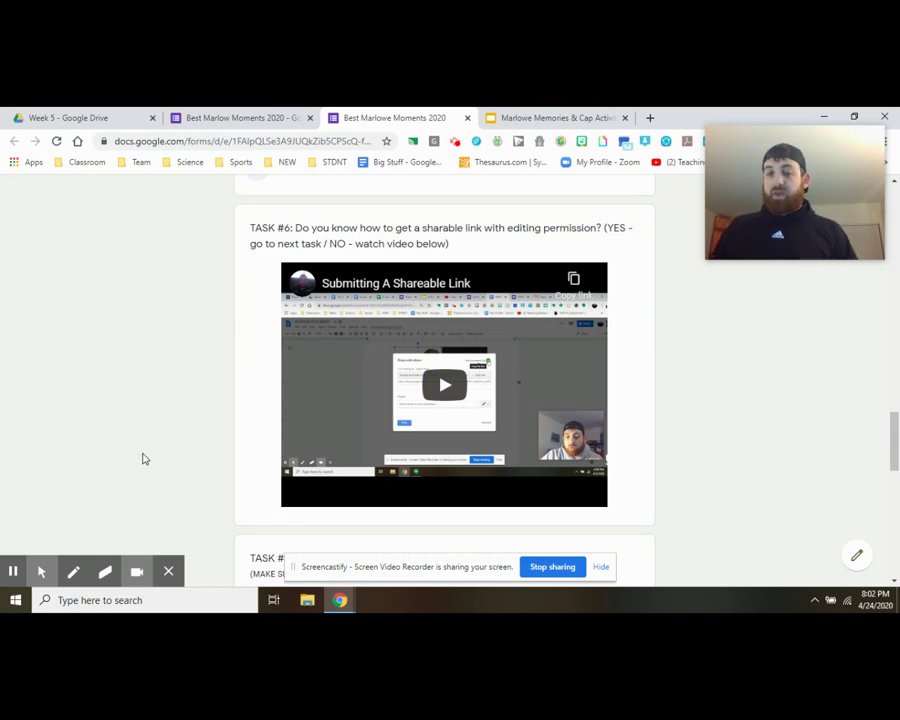
{"action": "scroll", "coordinate": [201, 488], "scroll_direction": "down", "scroll_amount": 4}
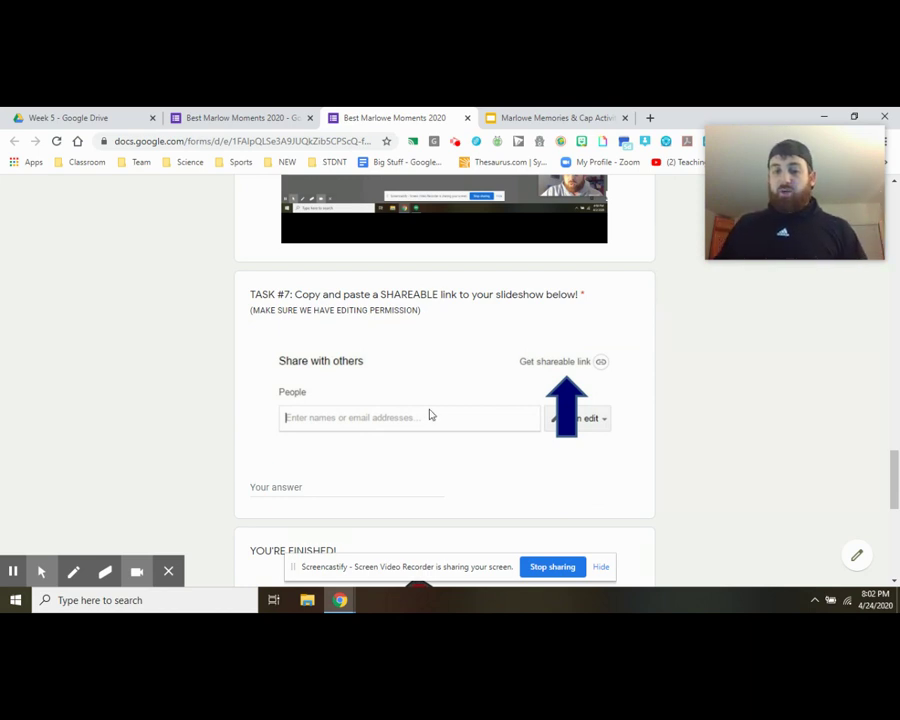
{"action": "left_click", "coordinate": [340, 485]}
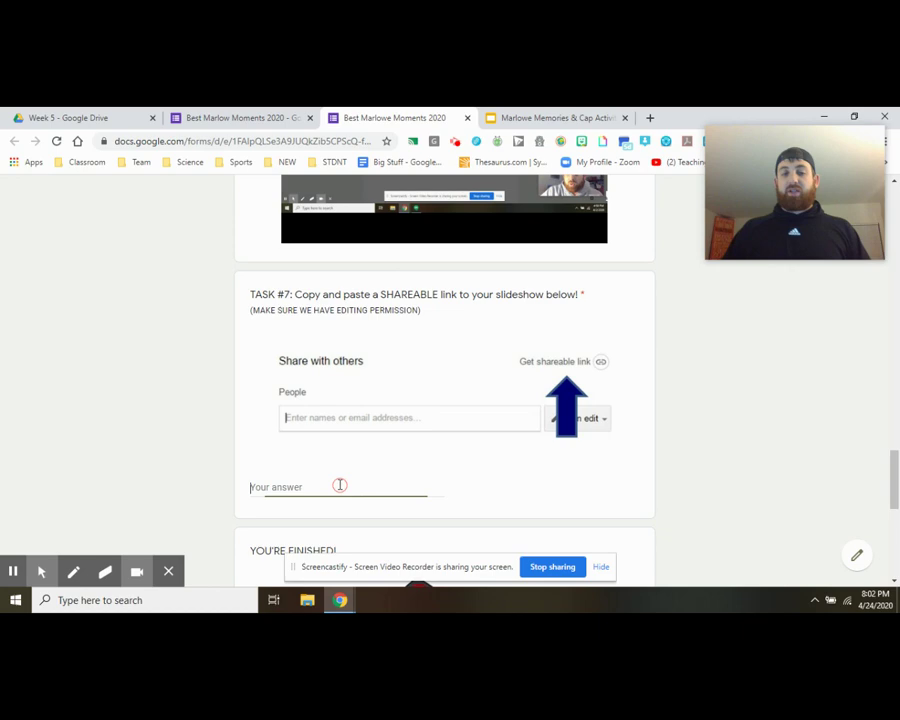
{"action": "left_click", "coordinate": [590, 117]}
{"action": "left_click_drag", "start_coordinate": [735, 190], "coordinate": [730, 374]}
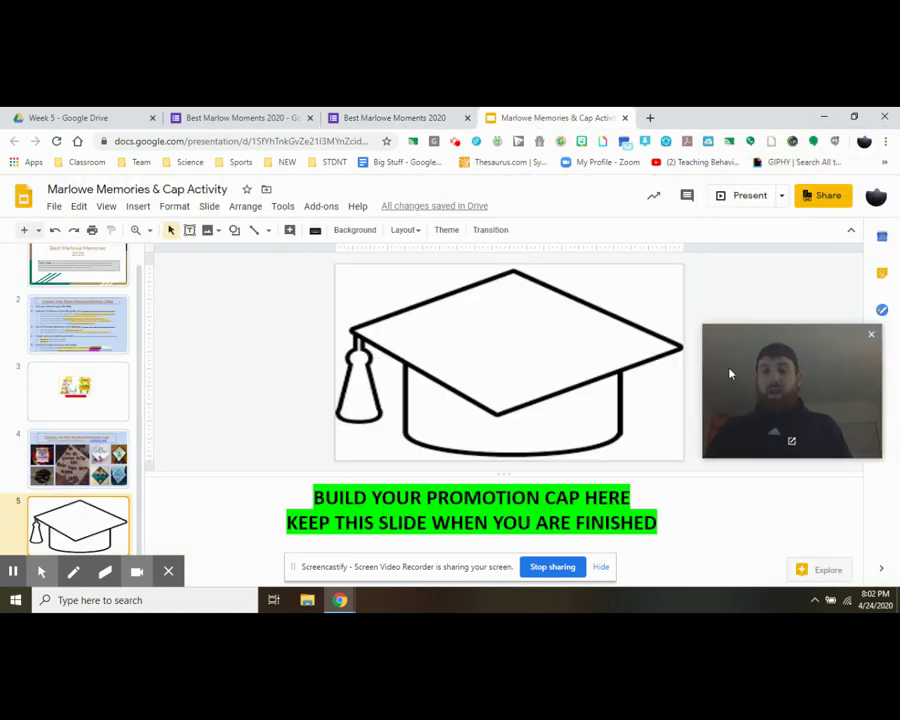
Set the deck's link access to 'can edit' for anyone in the district and copy it.
{"action": "left_click", "coordinate": [824, 195]}
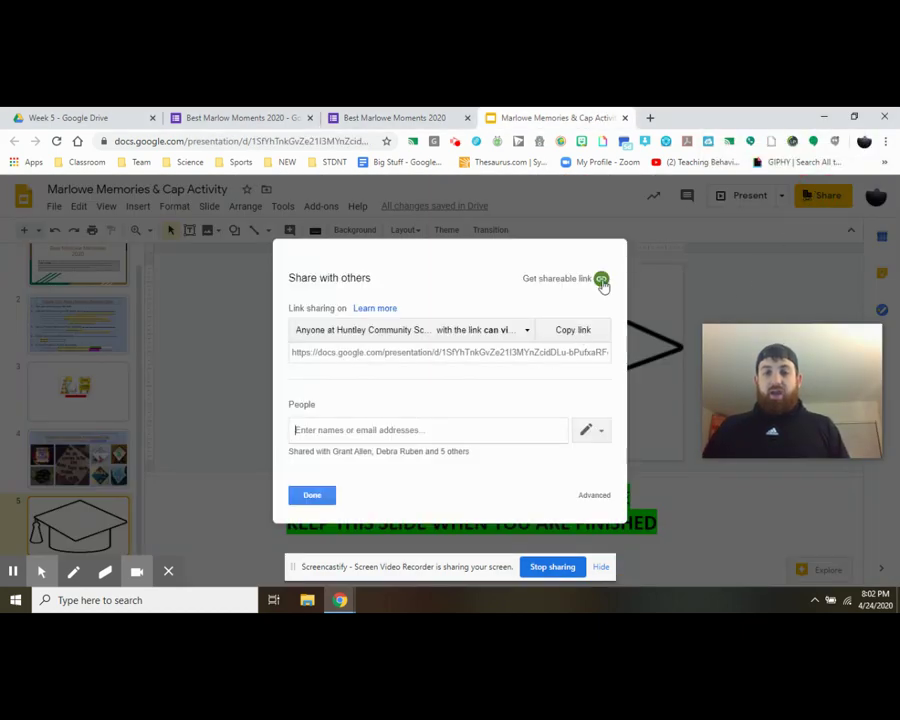
{"action": "left_click", "coordinate": [526, 332]}
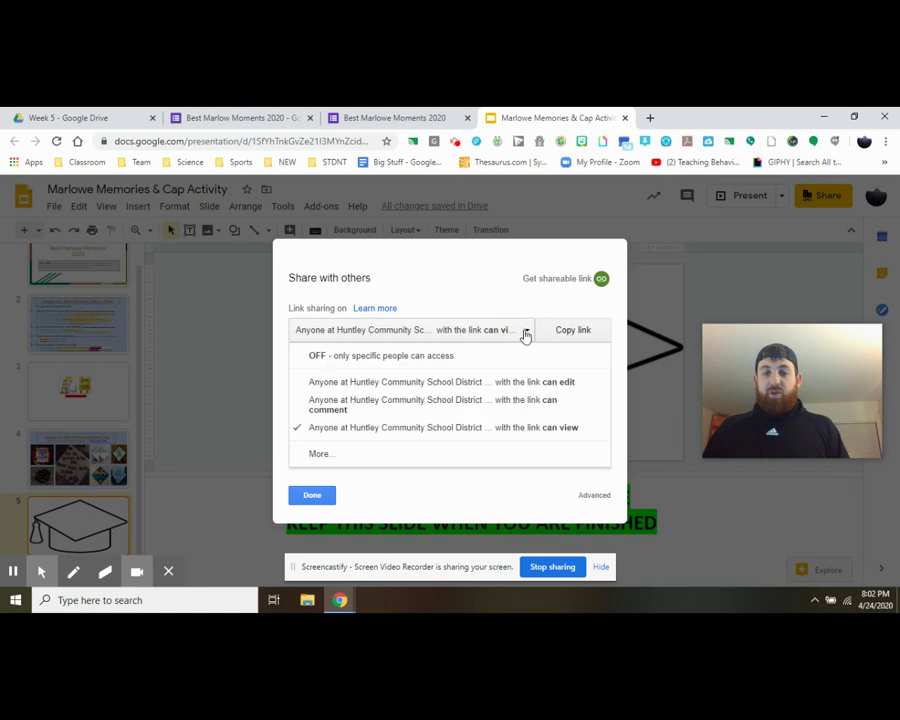
{"action": "left_click", "coordinate": [574, 388]}
{"action": "left_click", "coordinate": [577, 331]}
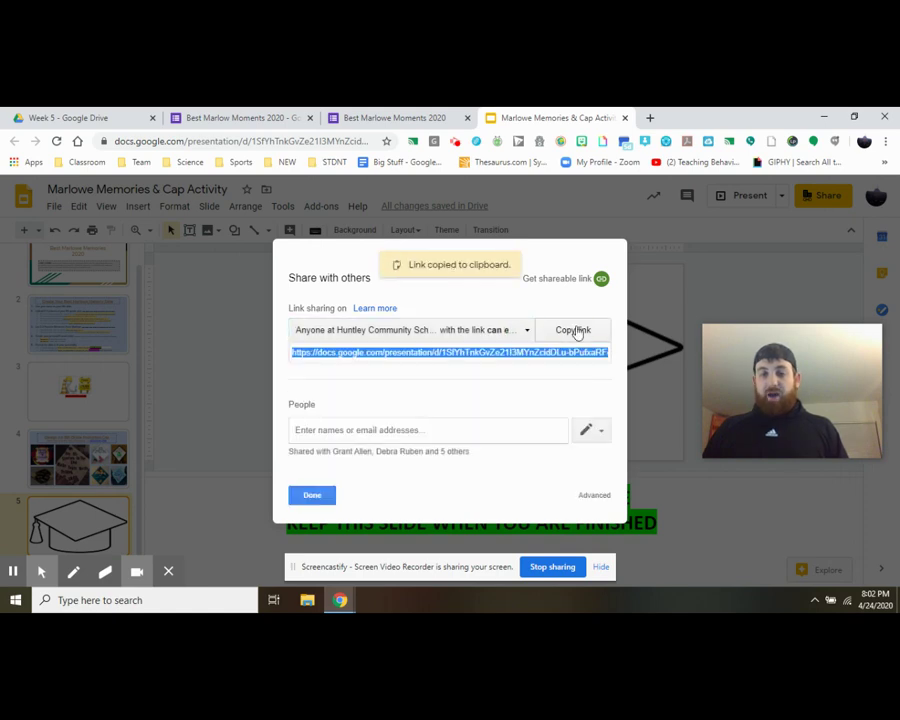
{"action": "left_click", "coordinate": [402, 116]}
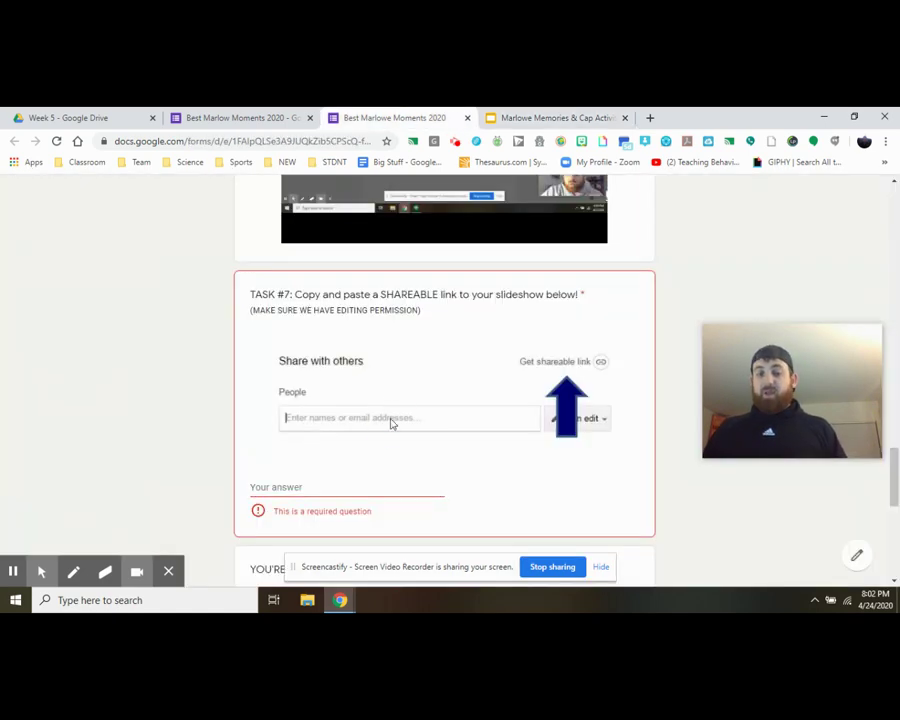
Paste the deck's link as the TASK #7 answer and enable 'Send me a copy of my responses'.
{"action": "left_click", "coordinate": [366, 485]}
{"action": "key", "text": "ctrl+v"}
{"action": "scroll", "coordinate": [177, 422], "scroll_direction": "down", "scroll_amount": 3}
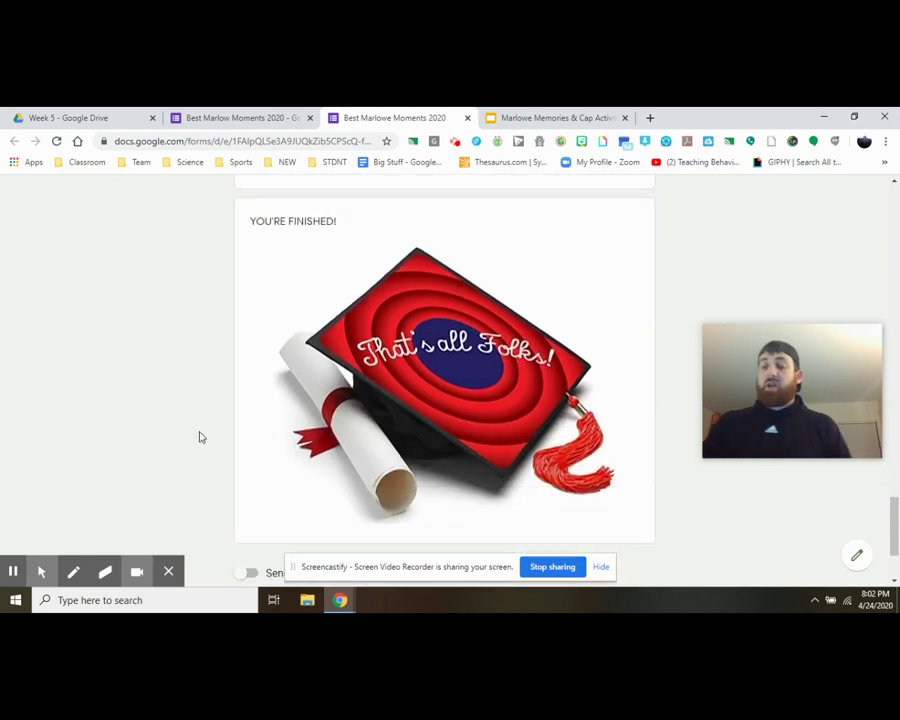
{"action": "scroll", "coordinate": [120, 372], "scroll_direction": "down", "scroll_amount": 2}
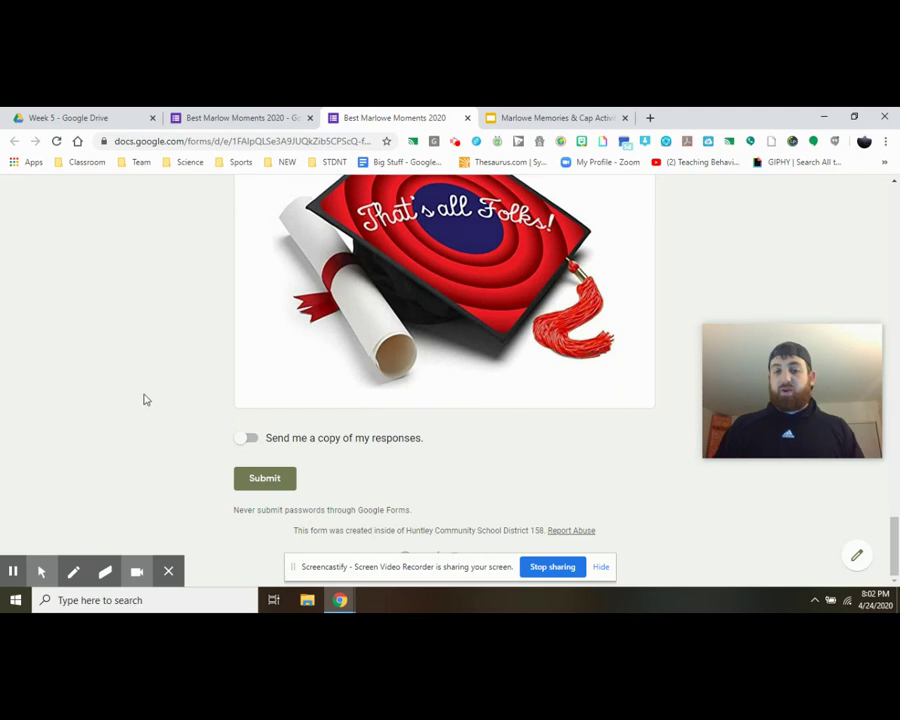
{"action": "left_click", "coordinate": [243, 440]}
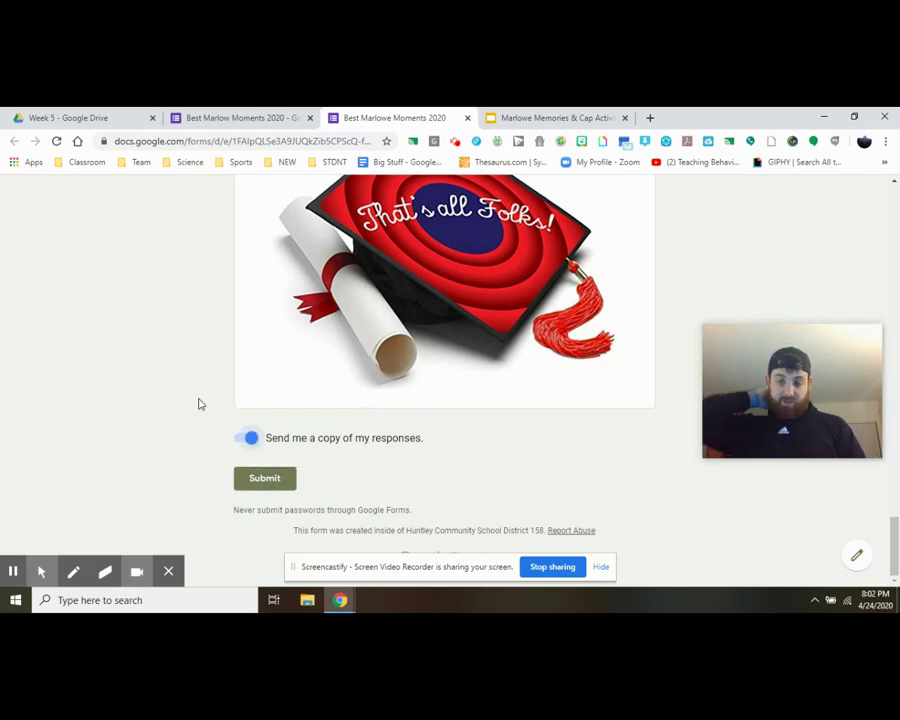